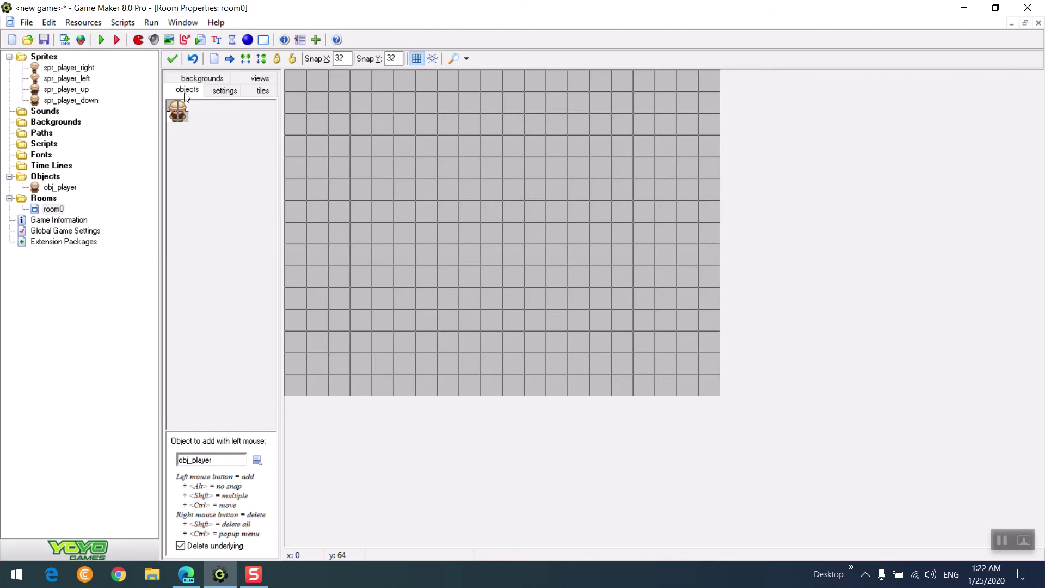
left_click(220, 92)
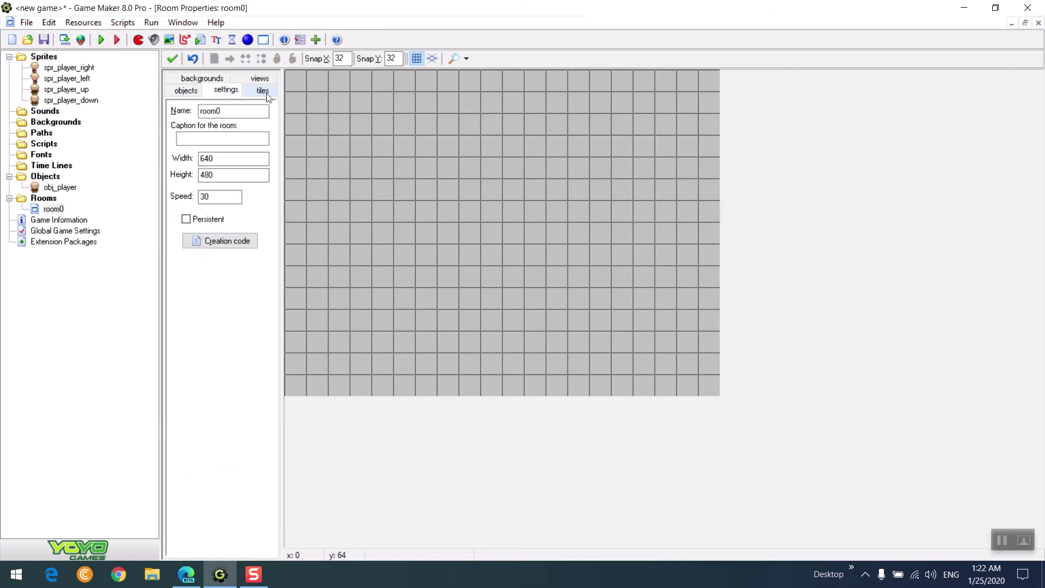
left_click(266, 95)
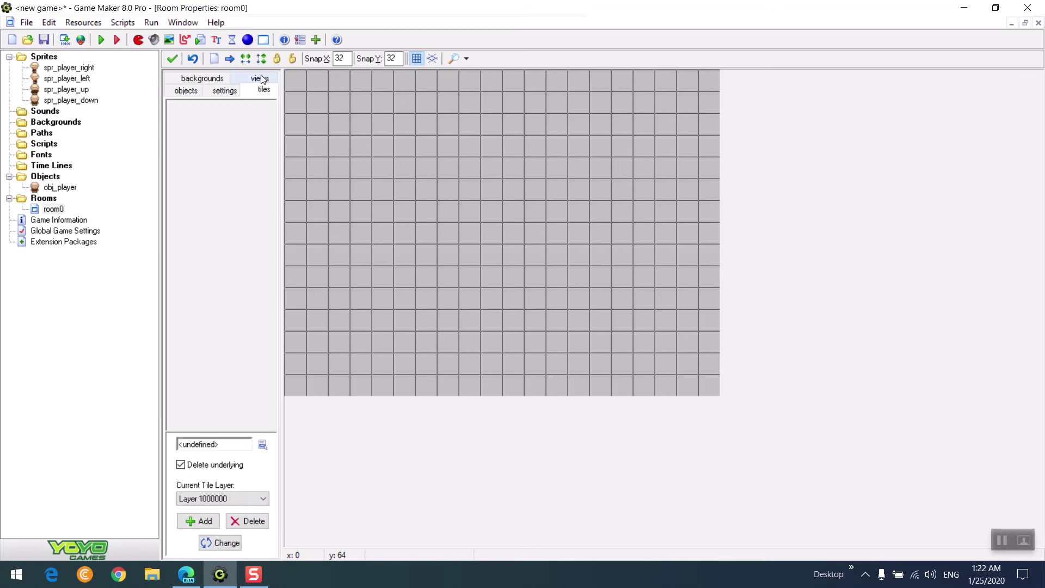
left_click(259, 77)
left_click(174, 90)
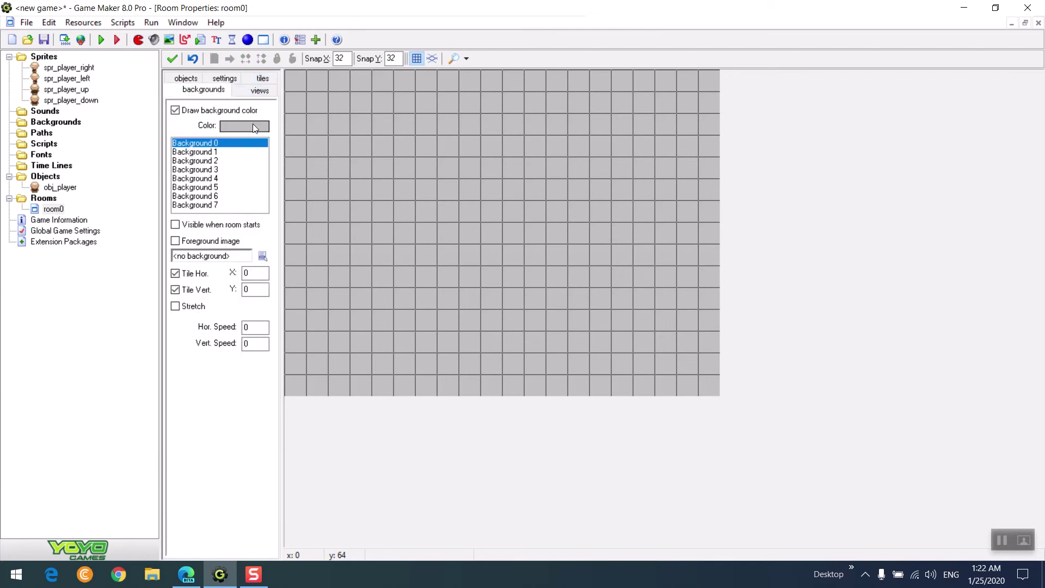
left_click(237, 94)
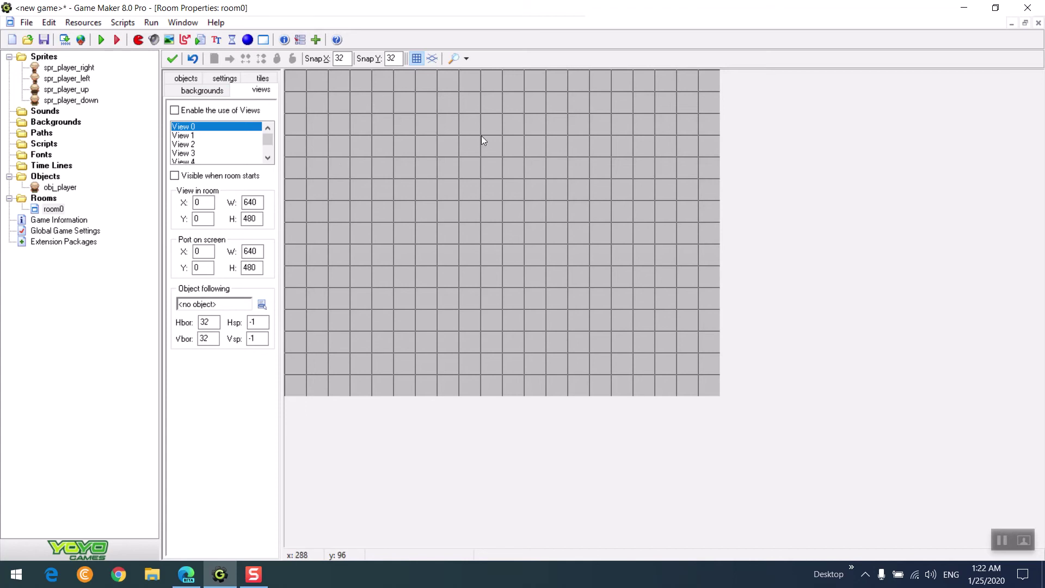
Place one obj_player instance near the centre of room0.
left_click(180, 81)
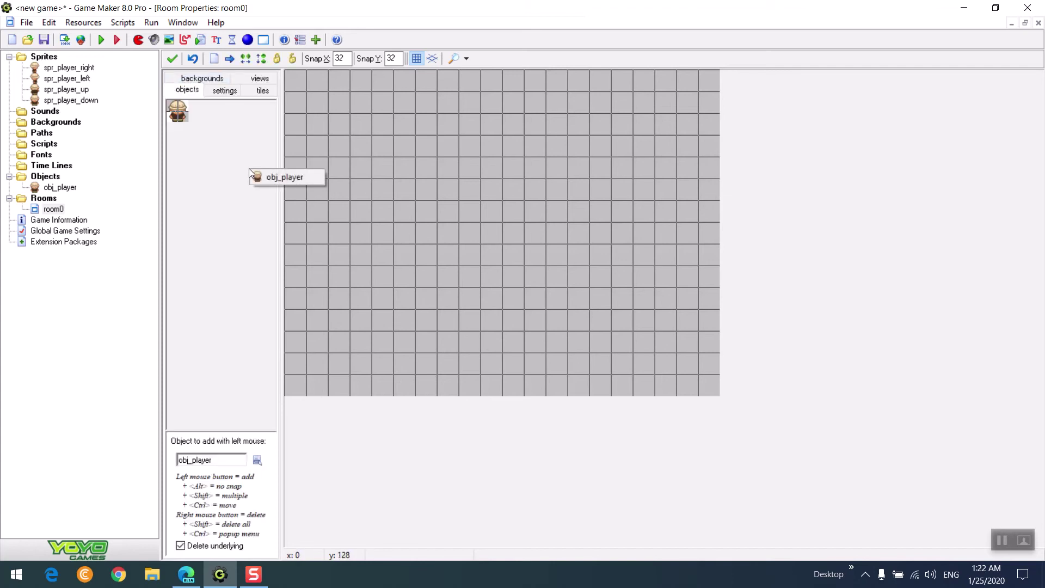
left_click(280, 176)
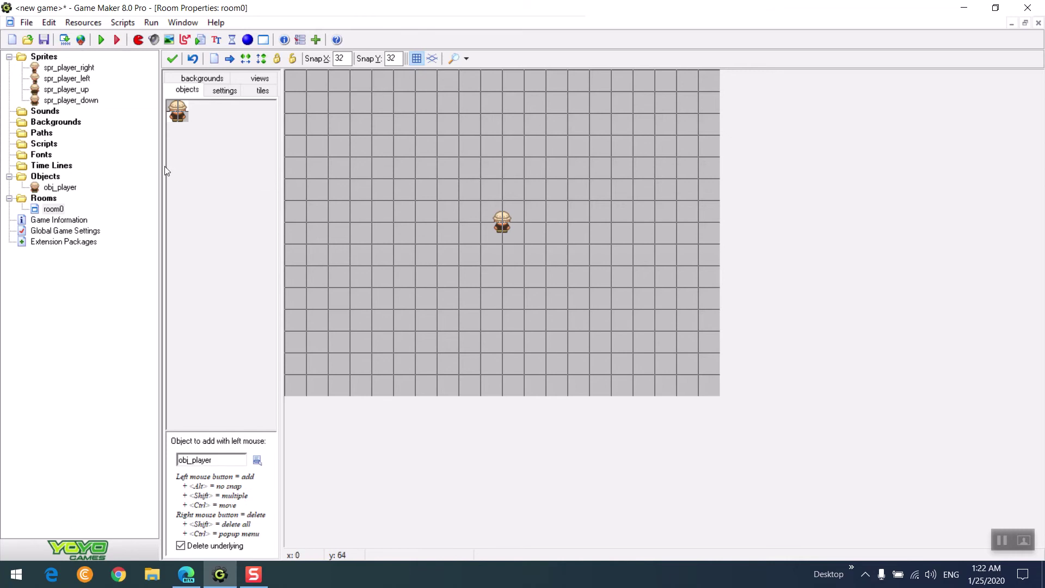
Set room0's background colour to light green, hide the grid and accept the room.
left_click(197, 81)
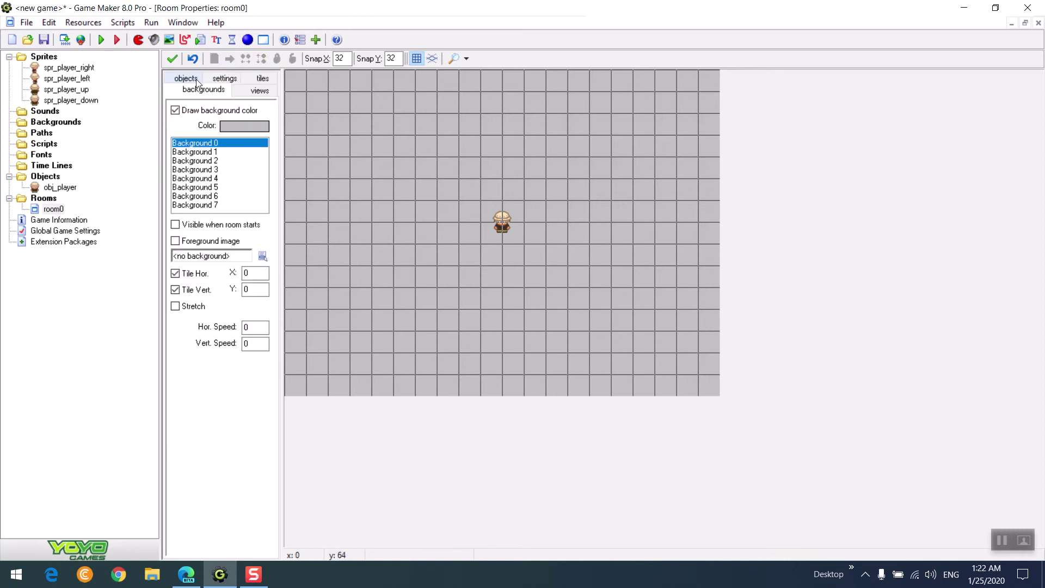
left_click(237, 124)
left_click(496, 165)
left_click(480, 331)
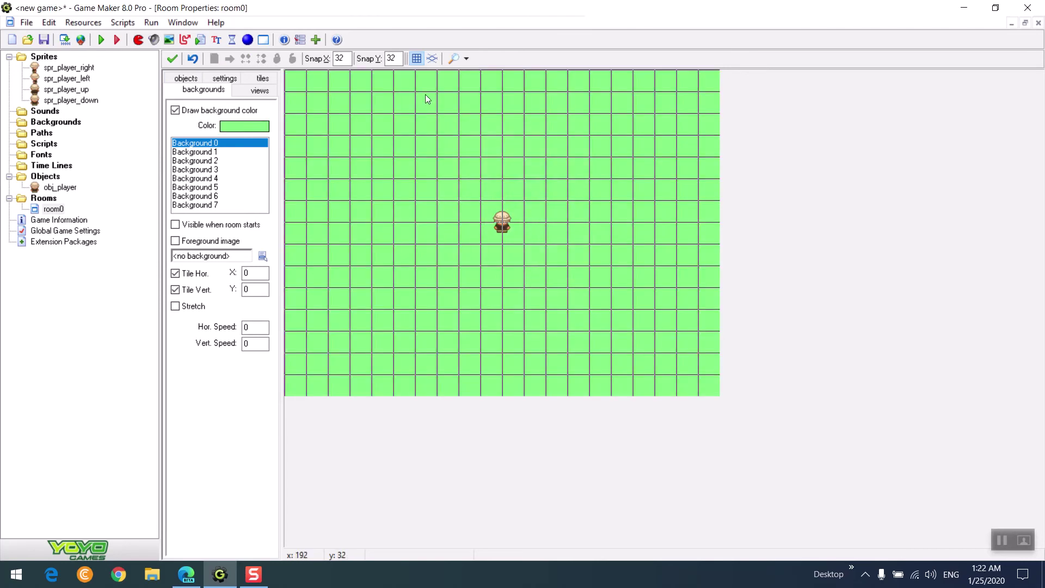
left_click(416, 60)
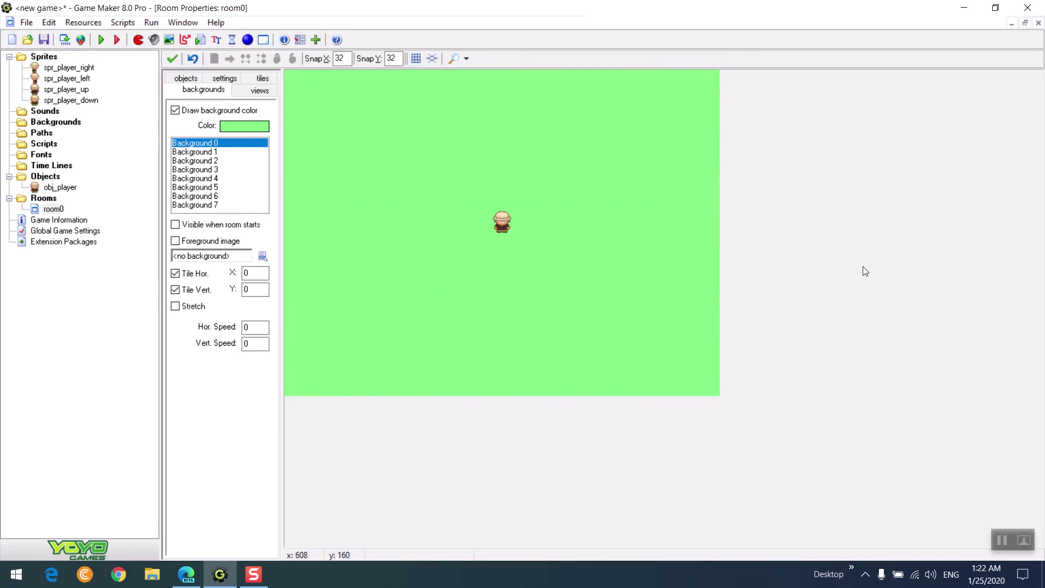
left_click(173, 58)
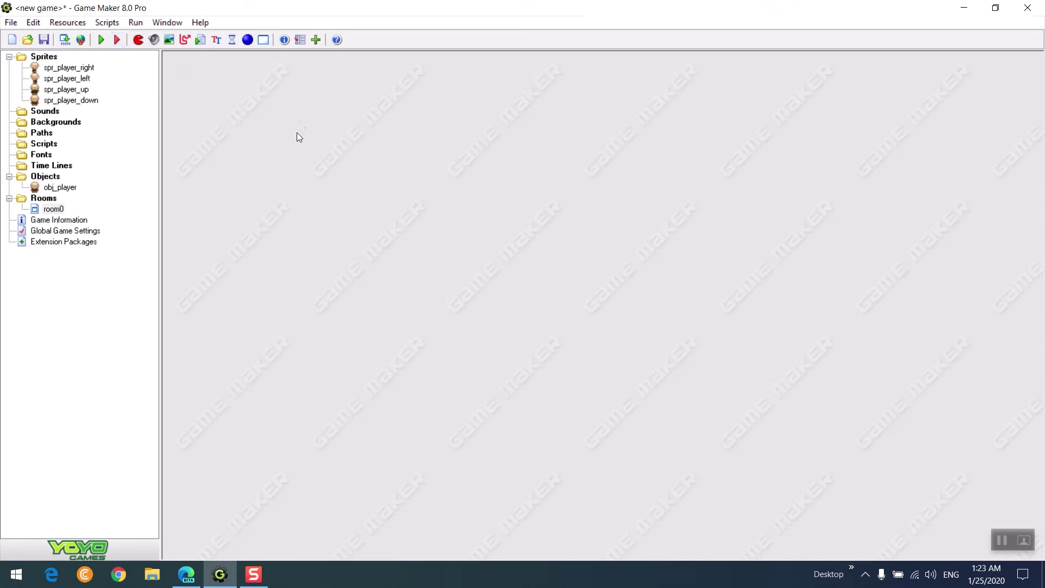
Run the game and skip the installation of the DirectPlay Windows feature.
left_click(101, 40)
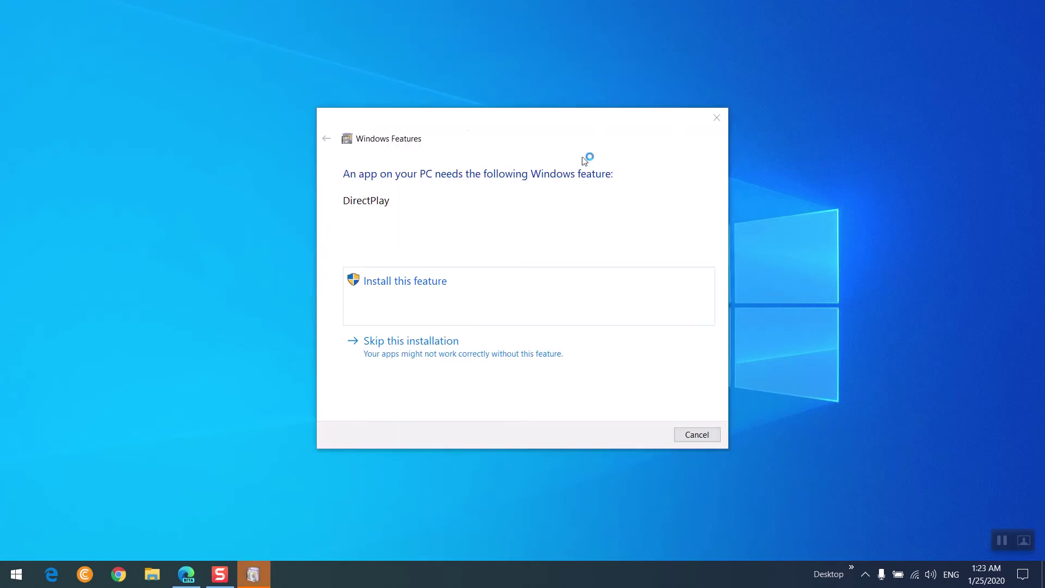
left_click_drag(566, 133, 606, 112)
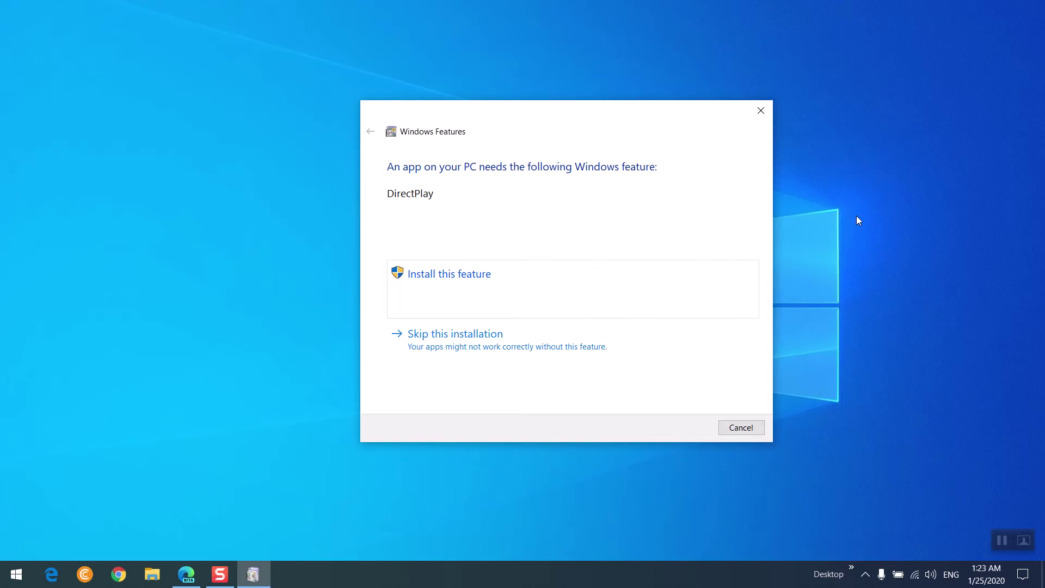
left_click(449, 365)
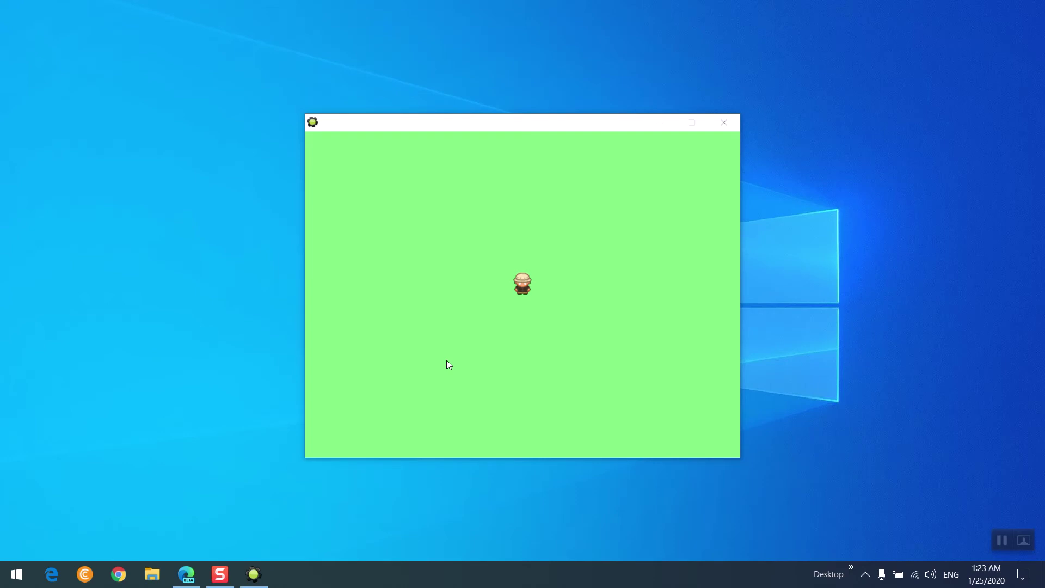
Test walking the player left, right, up and down in the running game, and close the game window.
left_click(529, 283)
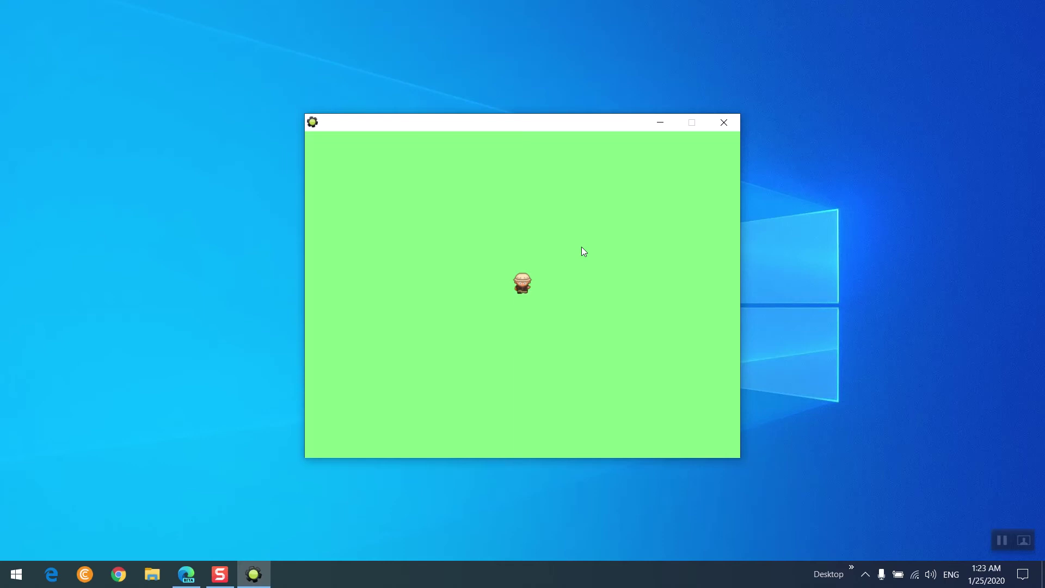
key("Right")
key("Left")
key("Down")
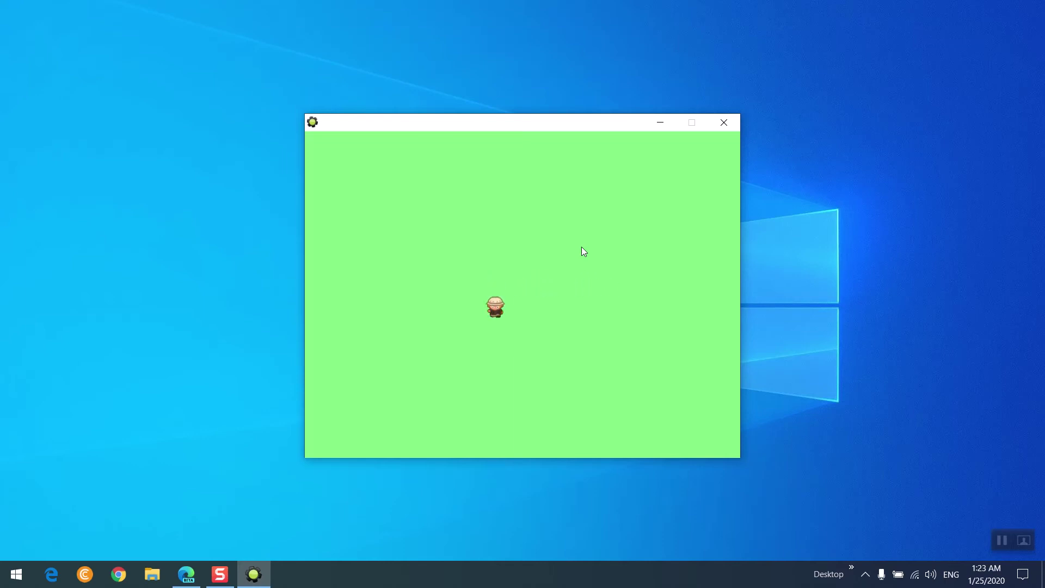
key("Up")
key("Right")
key("Left")
key("Up")
key("Down")
key("Left")
key("Right")
key("Left")
key("Left")
key("Up")
key("Down")
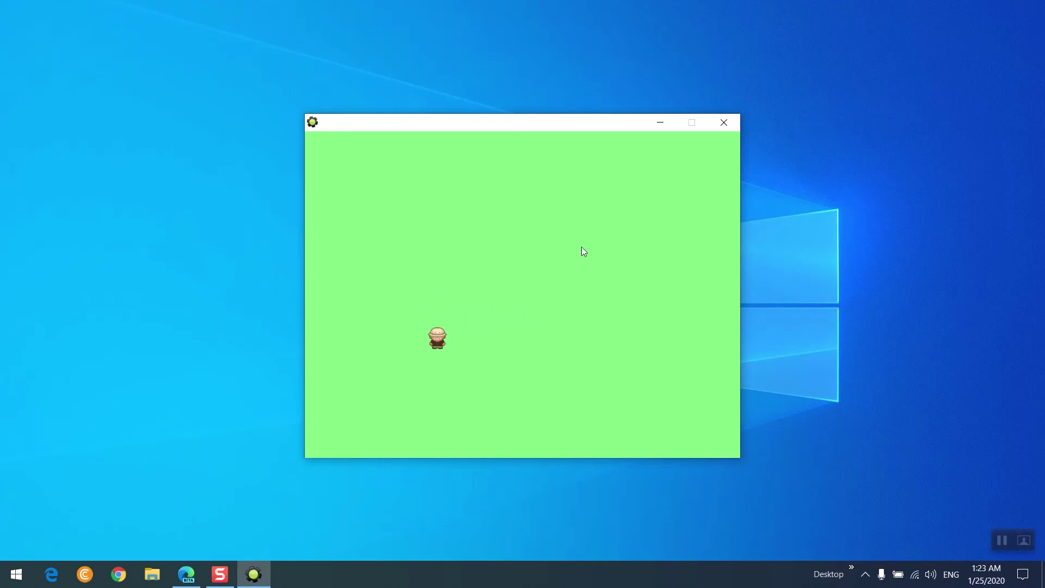
key("Up")
key("Right")
key("Left")
key("Down")
key("Left")
key("Right")
key("Up")
key("Right")
key("Down")
key("Left")
key("Up")
key("Left")
key("Right")
key("Down")
key("Right")
key("Up")
key("Down")
key("Left")
key("Up")
key("Right")
key("Down")
key("Right")
key("Up")
key("Left")
key("Down")
key("Down")
key("Right")
key("Up")
key("Left")
key("Down")
key("Down")
key("Right")
key("Left")
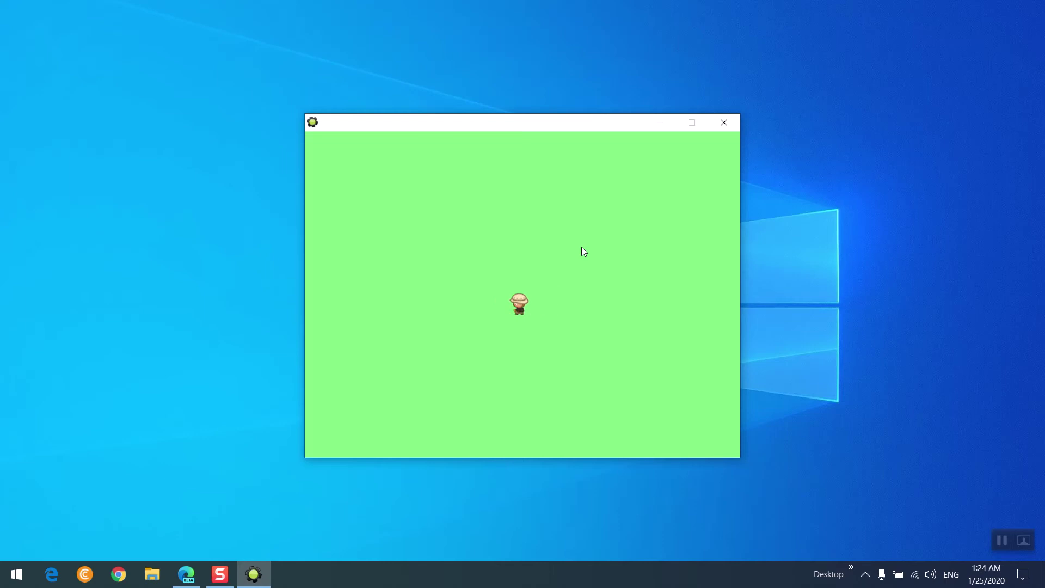
key("Right")
key("Left")
key("Down")
key("Up")
key("Left")
key("Down")
key("Right")
key("Up")
key("Left")
key("Down")
key("Right")
key("Up")
key("Left")
left_click(724, 119)
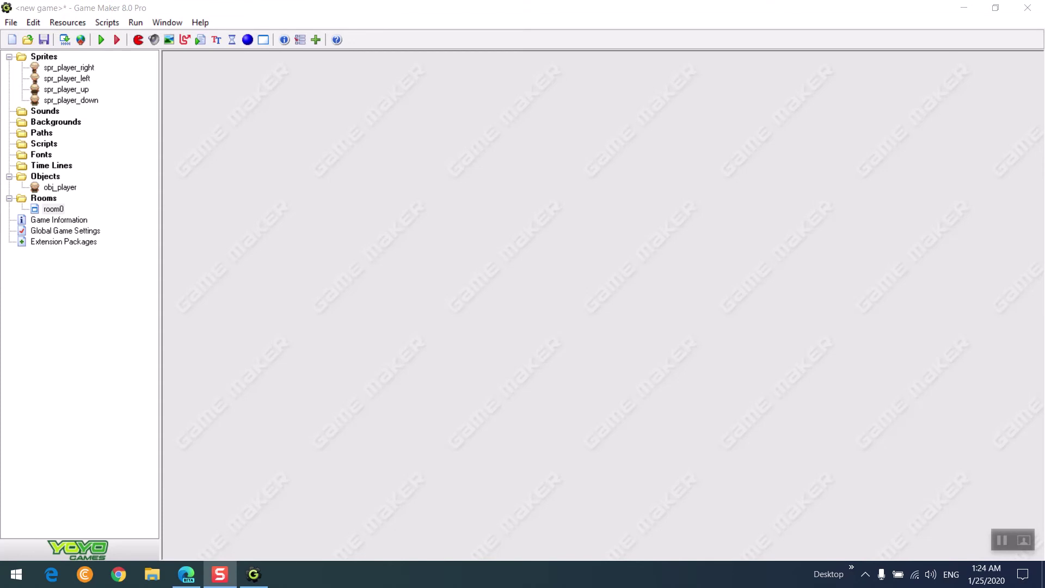
Open the properties of obj_player and add a Create event.
double_click(72, 190)
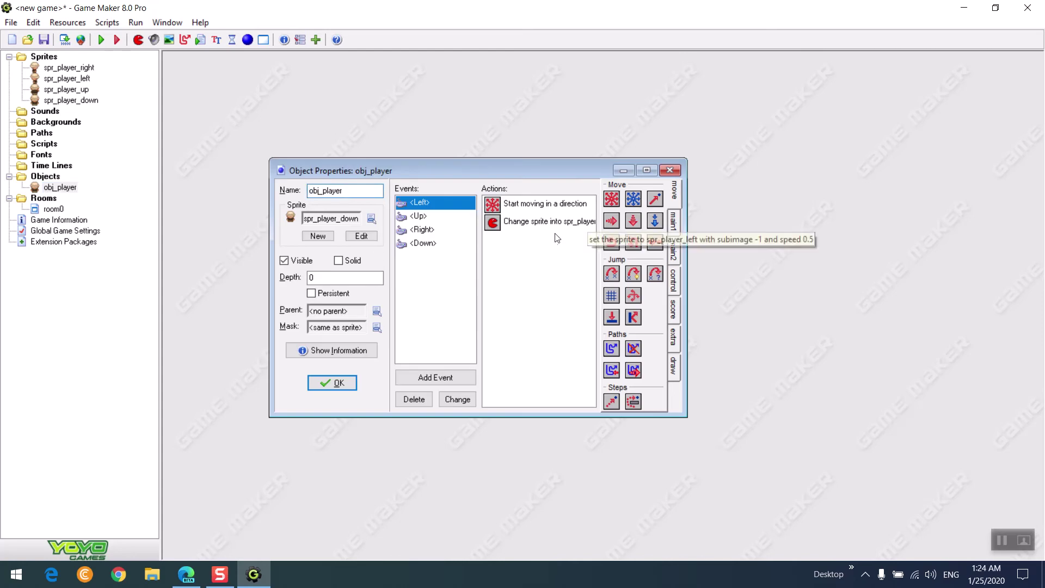
left_click_drag(596, 169, 655, 114)
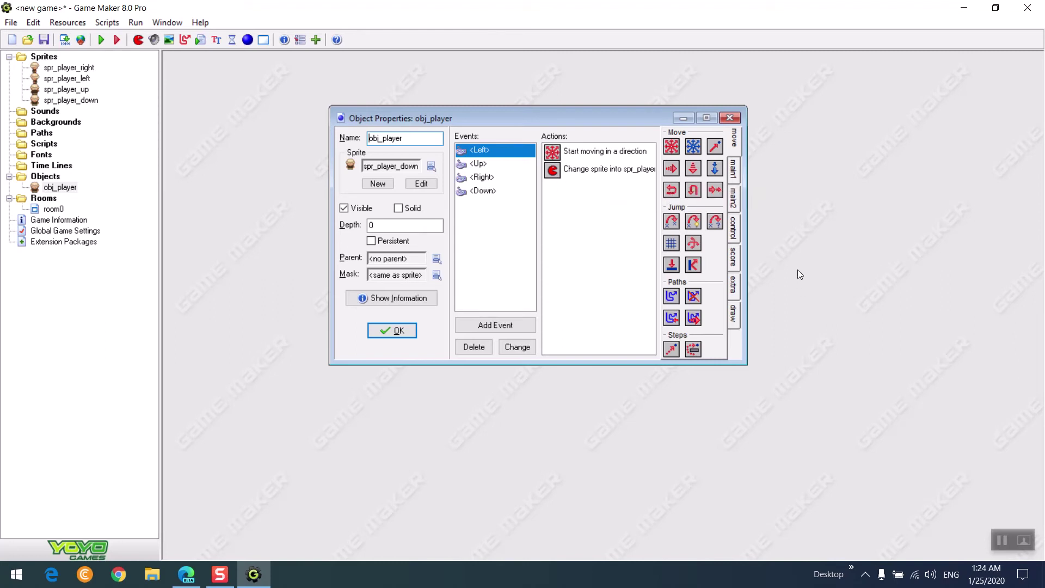
left_click(516, 325)
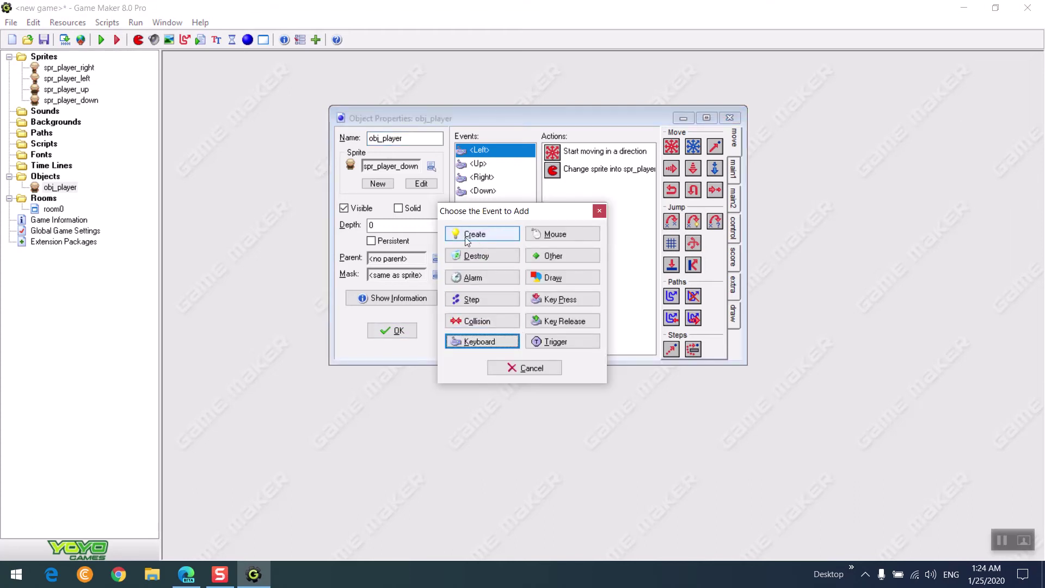
left_click(467, 237)
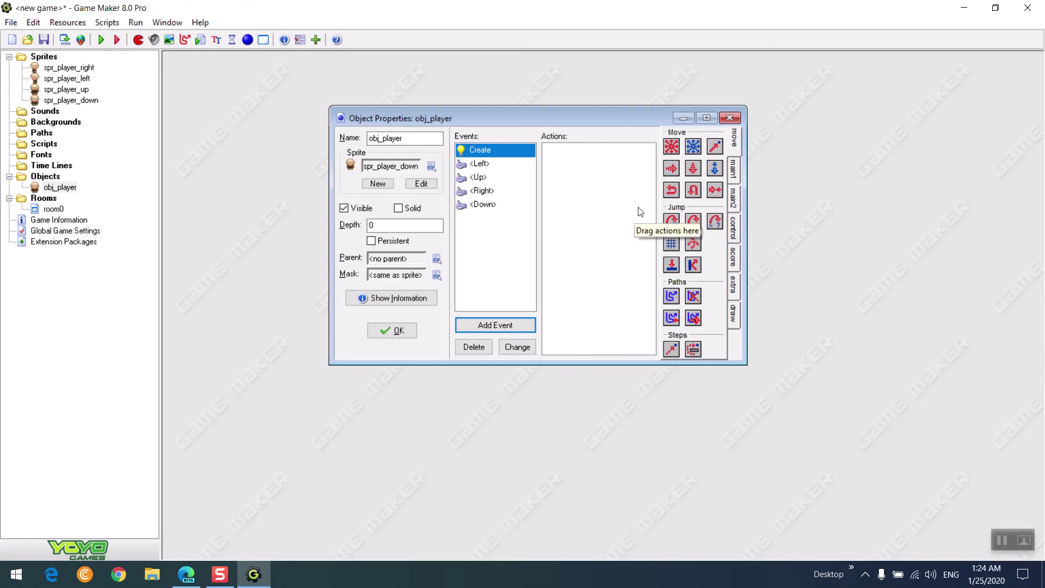
Add a Set Variable action to the Create event that sets image_speed to 0 for Self.
left_click(733, 231)
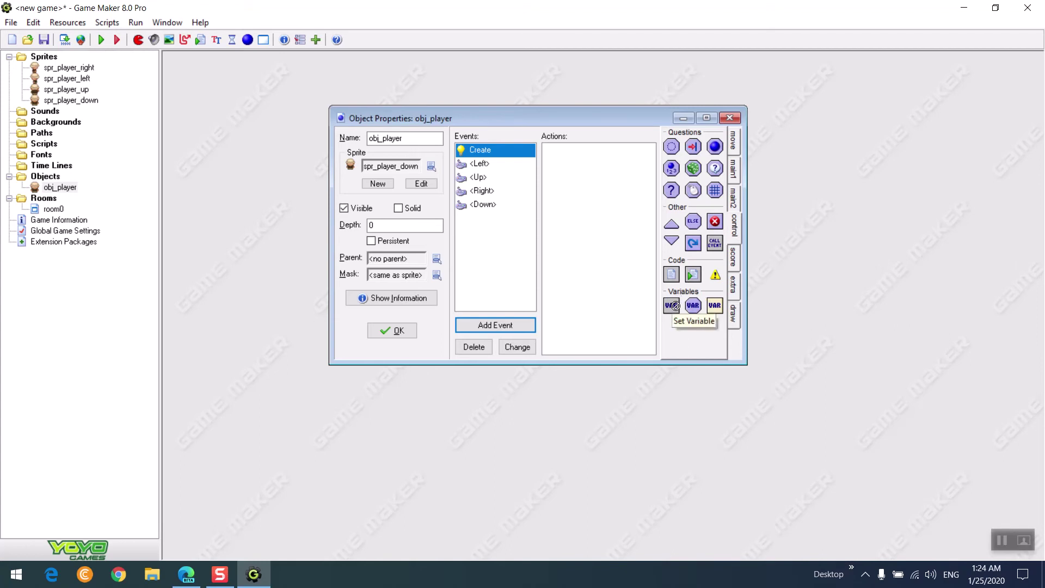
left_click_drag(672, 303, 593, 156)
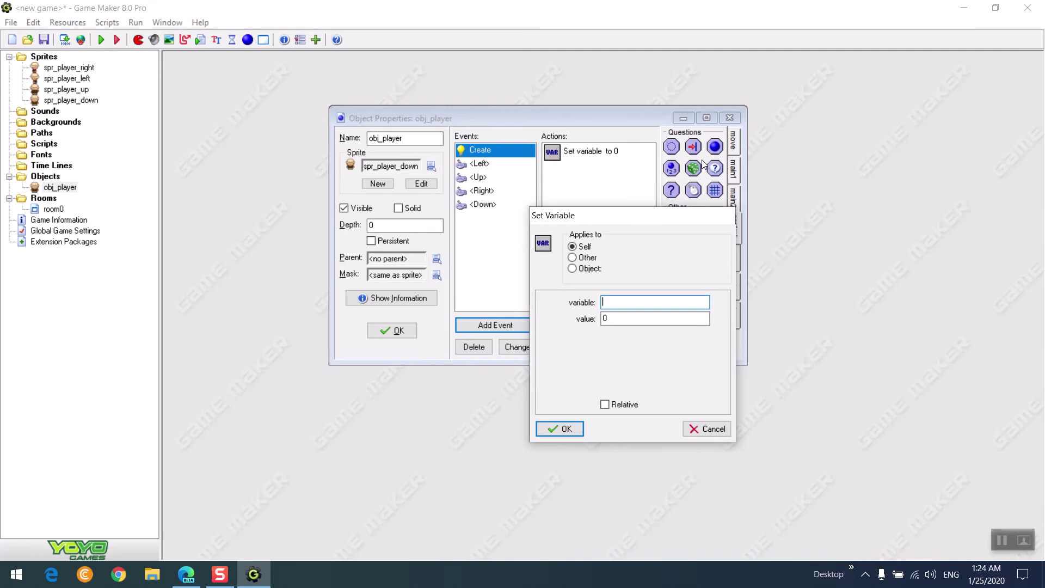
type("image_speed")
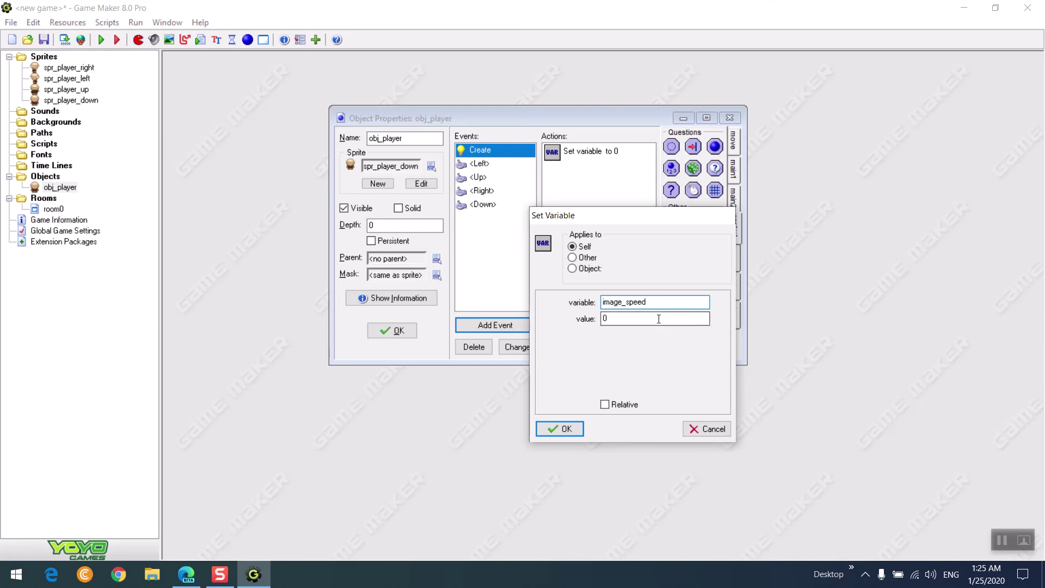
key("Tab")
left_click(643, 320)
left_click(569, 428)
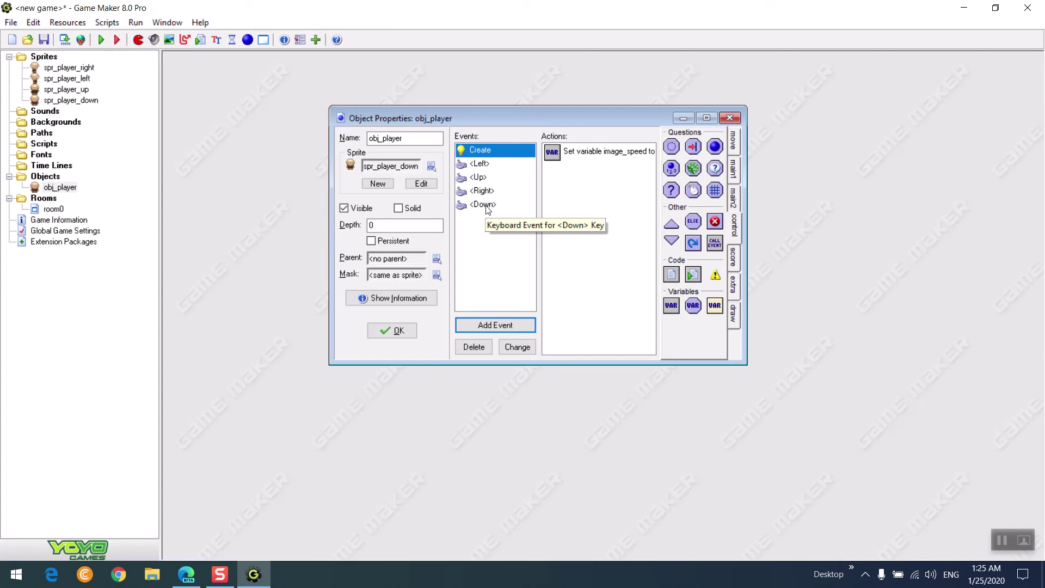
Add a Key Release event for the <Left> key to obj_player.
left_click(531, 327)
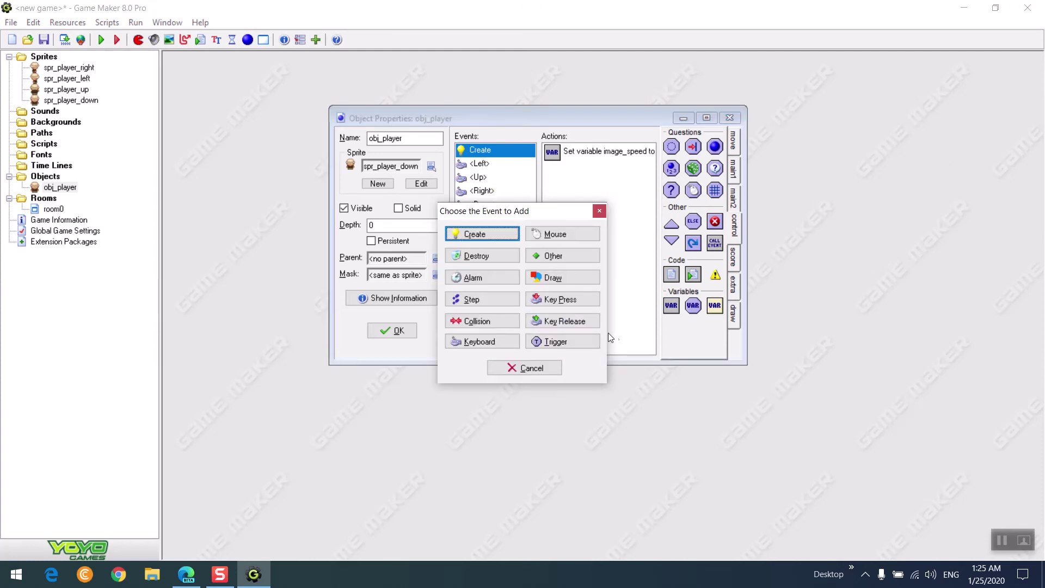
left_click(554, 326)
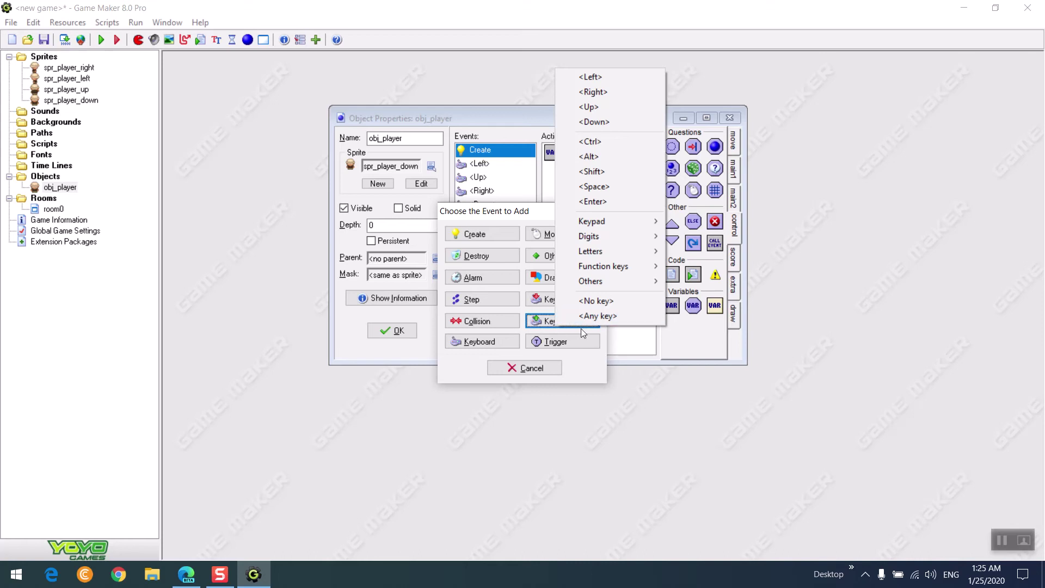
left_click(590, 77)
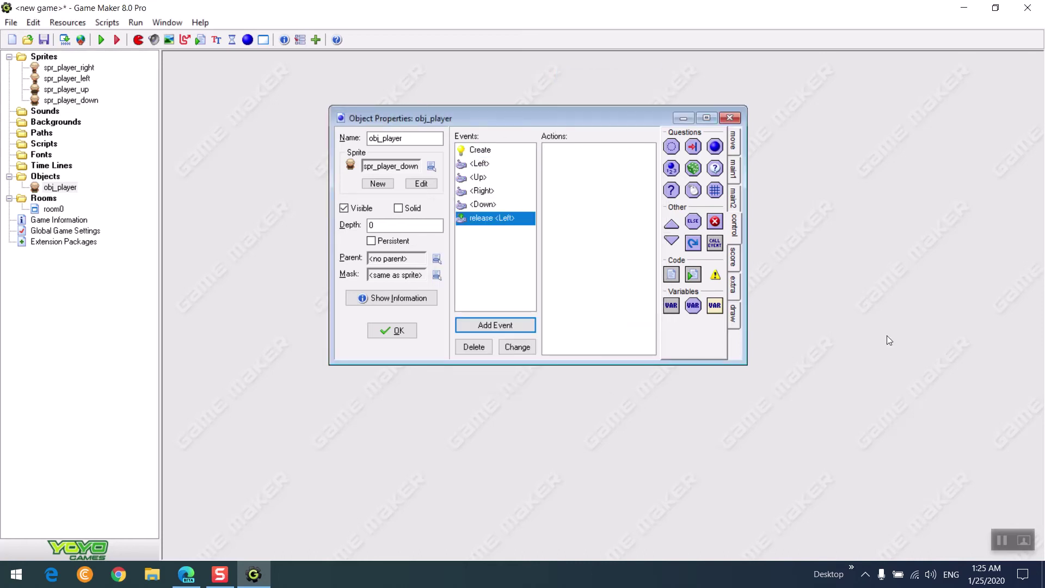
Add a Move Fixed action to the release <Left> event with the centre stop direction and speed 0.
left_click(735, 139)
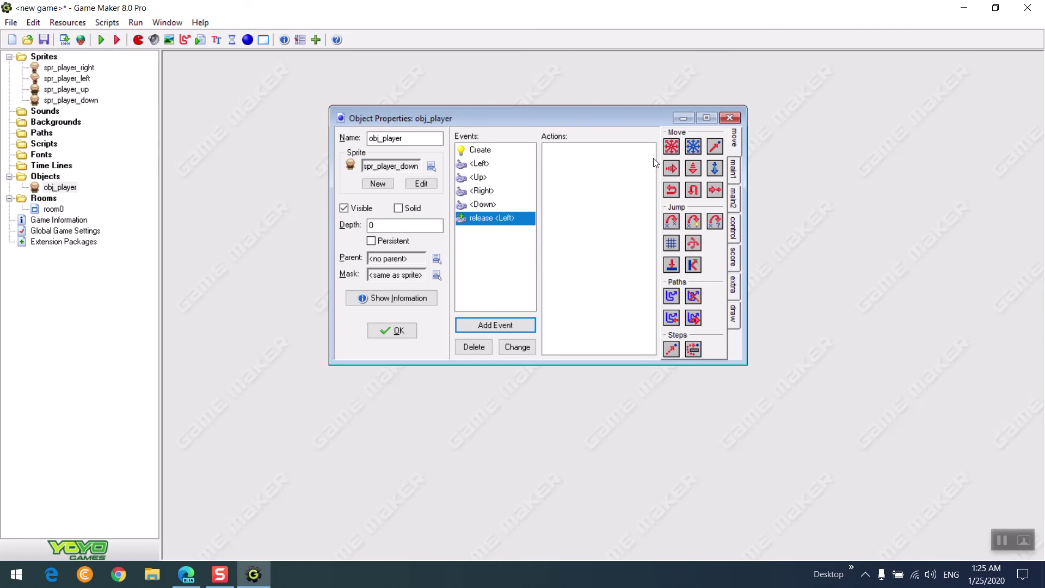
left_click_drag(672, 147, 603, 188)
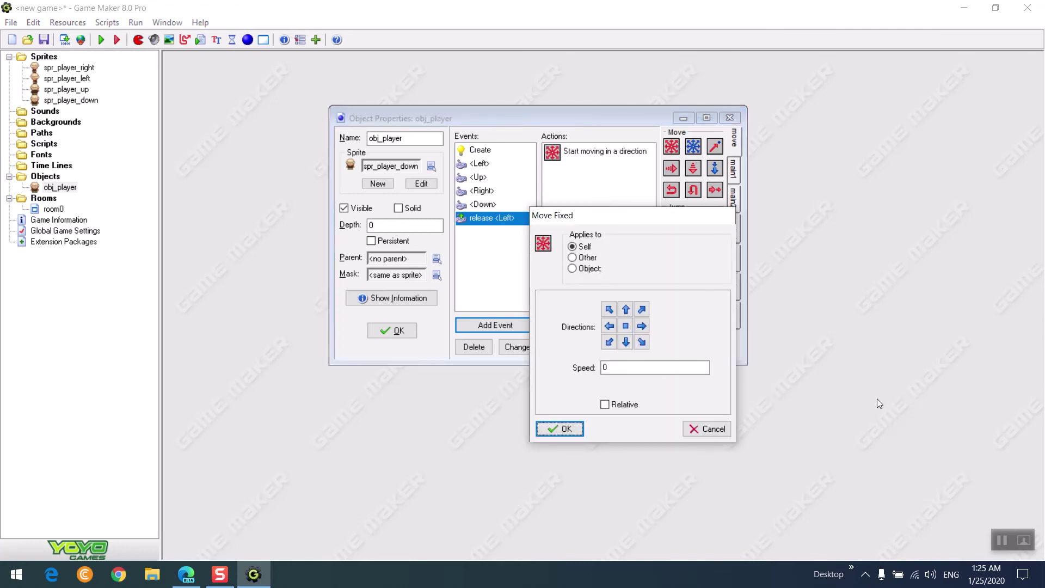
left_click(628, 330)
left_click(700, 367)
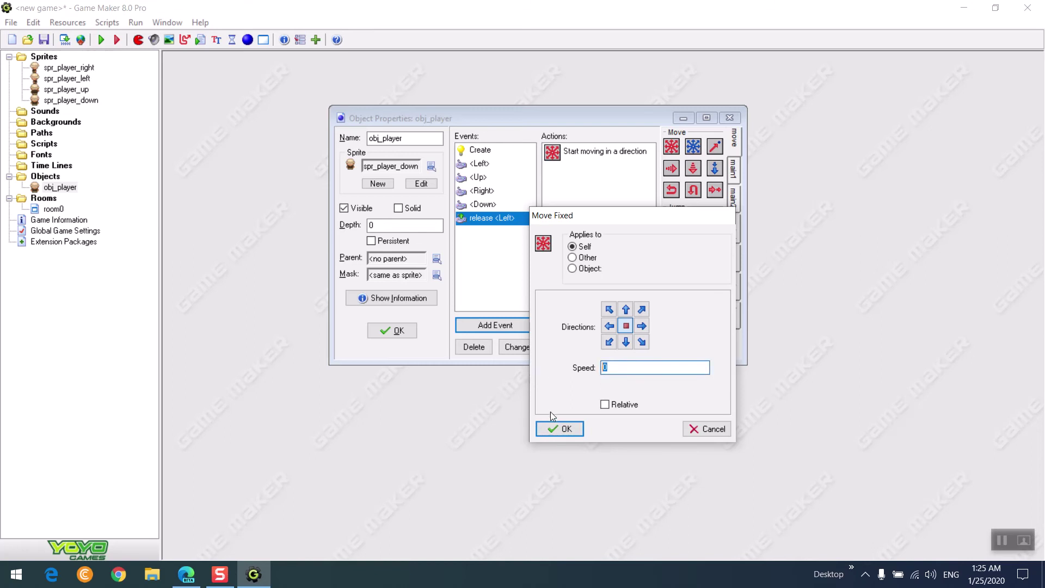
left_click(557, 428)
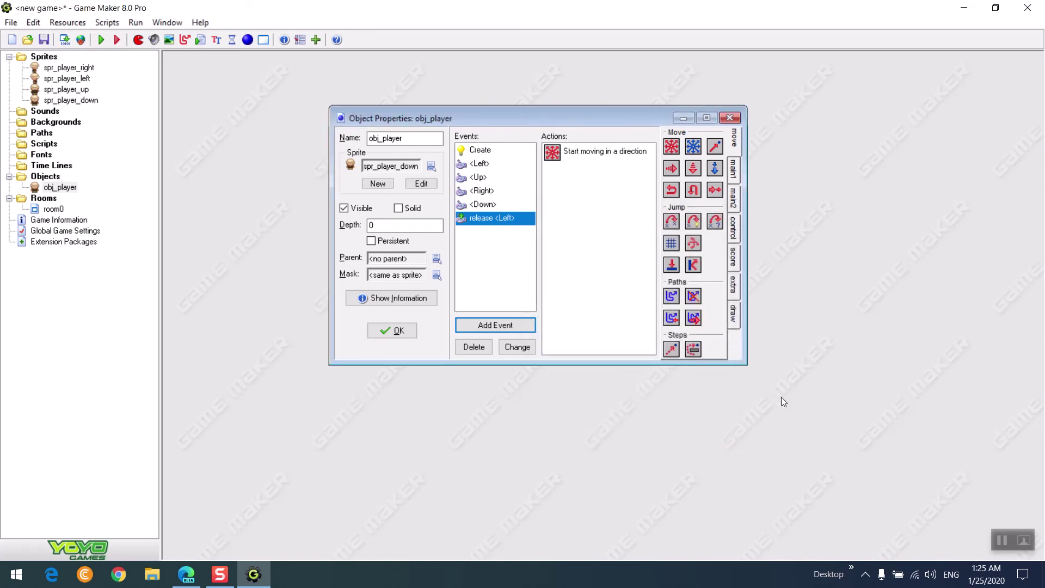
Add a Set Variable action to the release <Left> event that sets image_speed to 0 for Self.
left_click(733, 233)
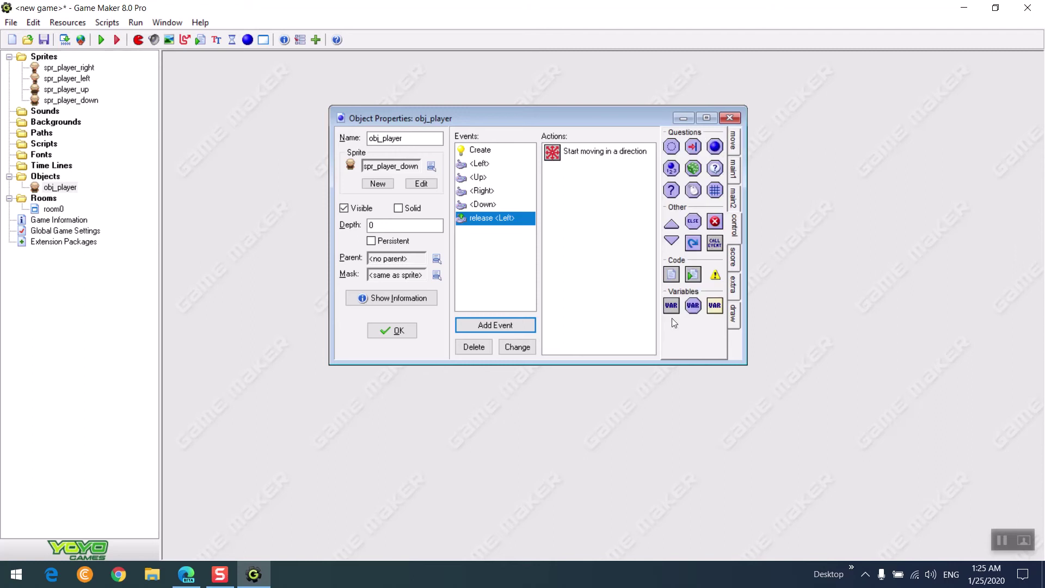
left_click_drag(672, 309, 599, 225)
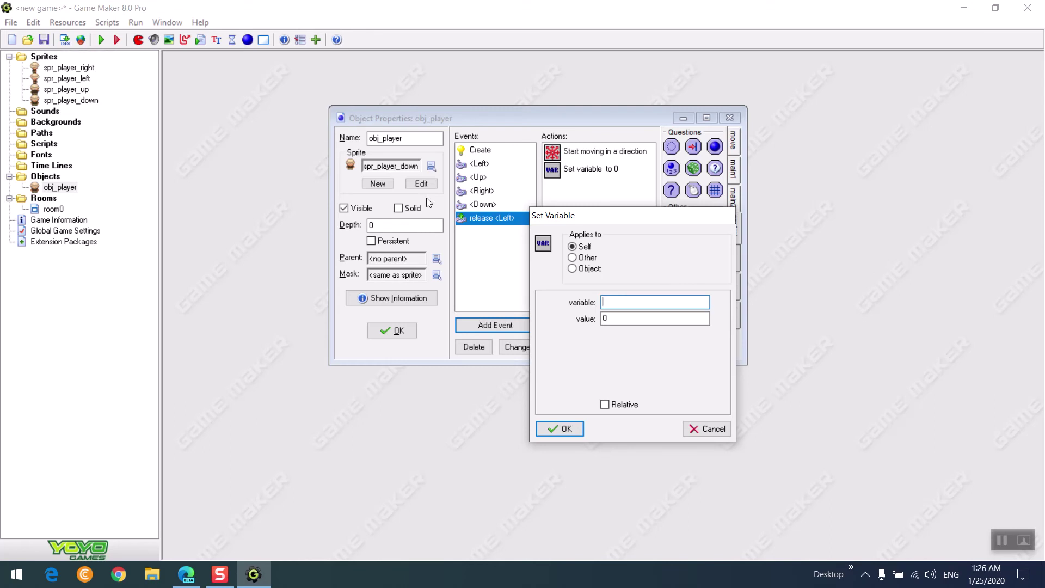
type("mage_speed")
left_click(562, 429)
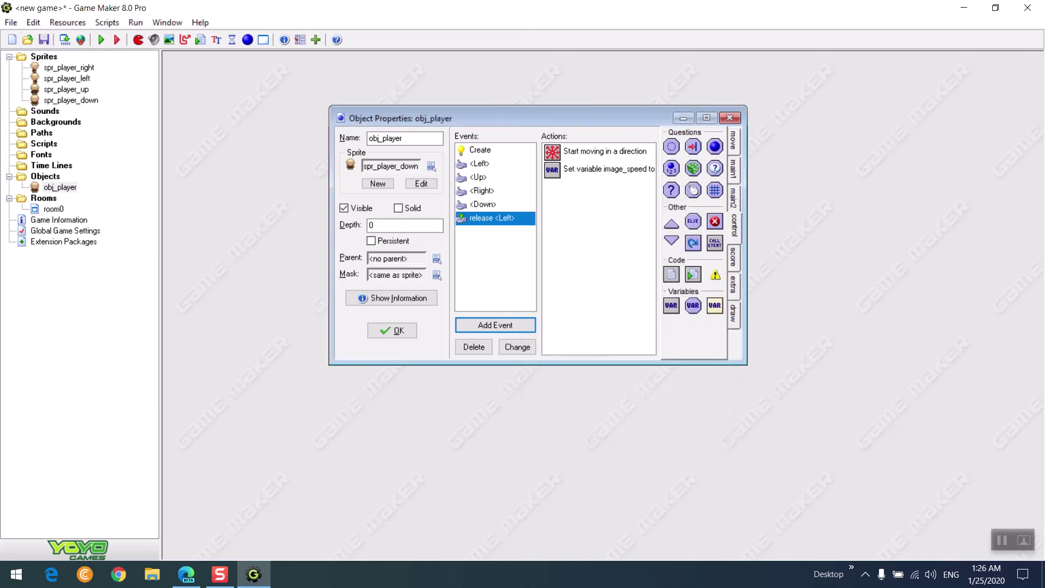
Copy both the move and the set variable actions of the release <Left> event.
left_click(614, 151)
left_click(617, 169)
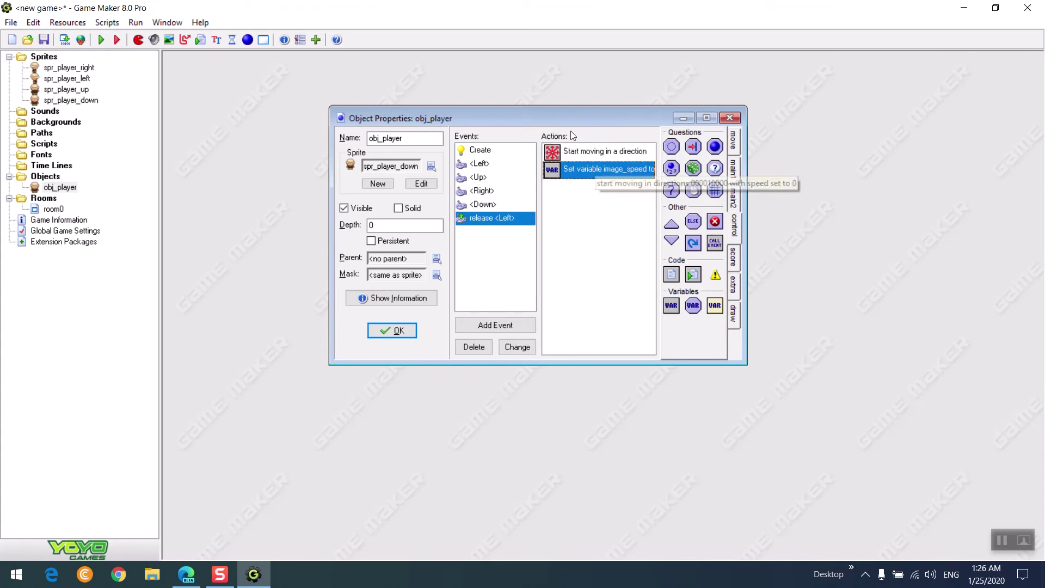
left_click(596, 153)
left_click(596, 168)
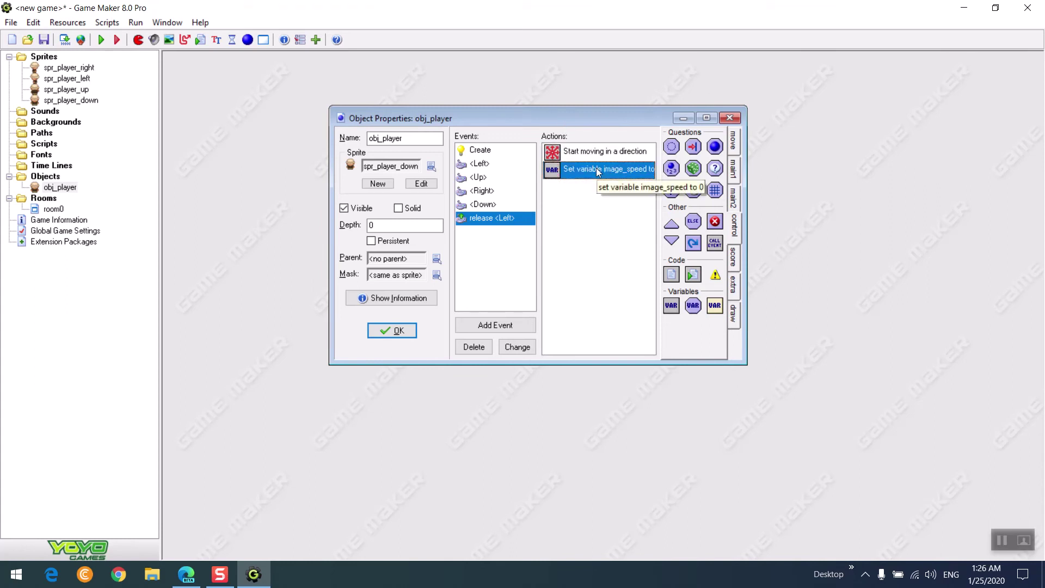
left_click(593, 151, "shift")
right_click(592, 151)
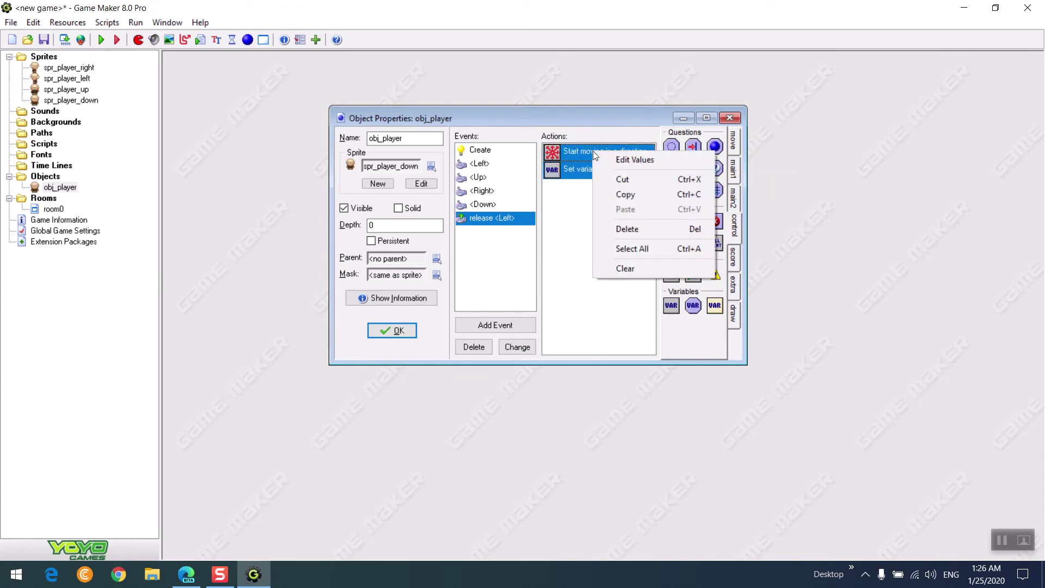
left_click(634, 194)
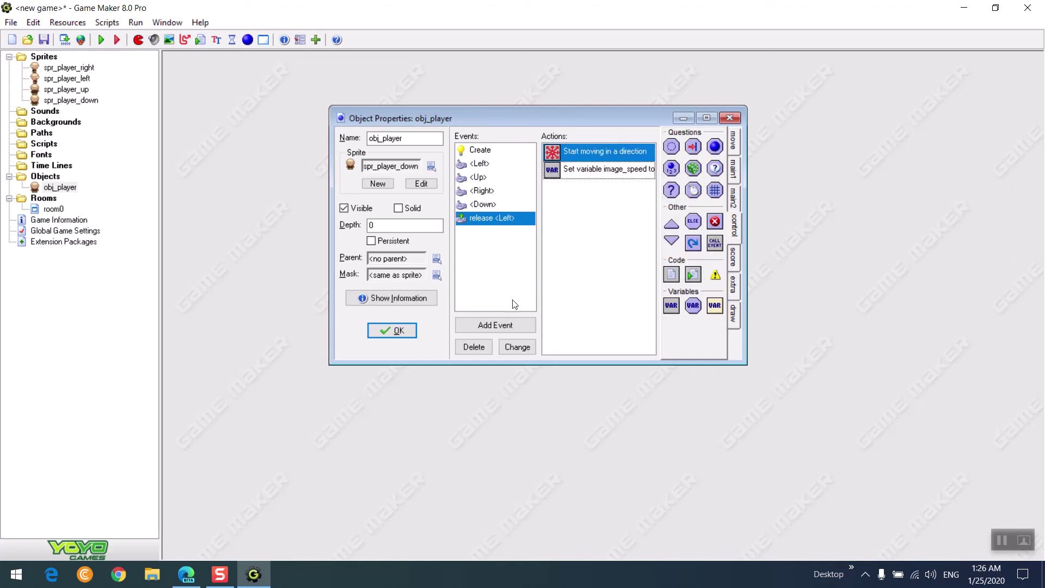
Add a Key Release event for the <Right> key to obj_player.
left_click(521, 327)
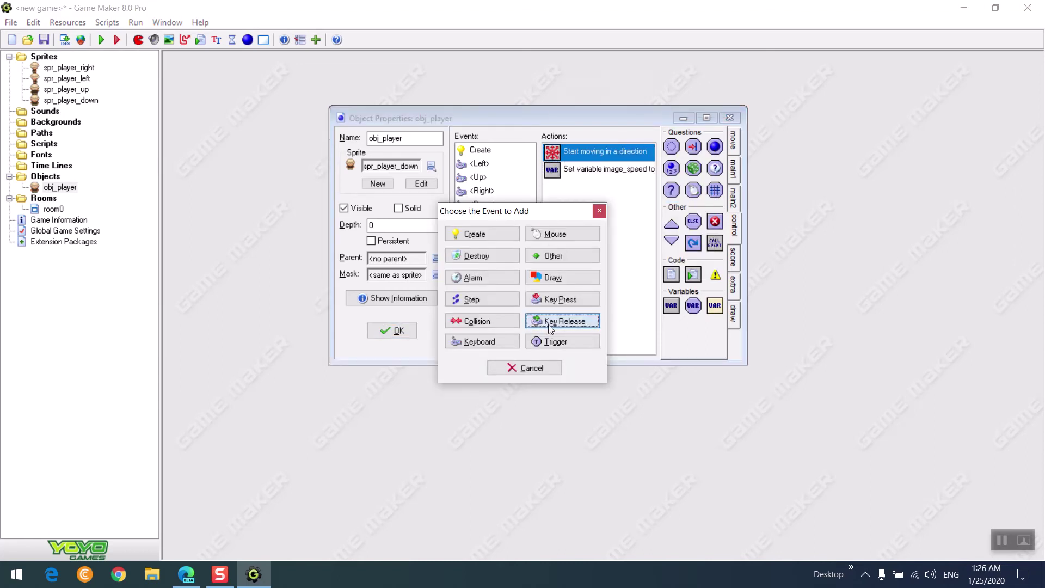
left_click(548, 325)
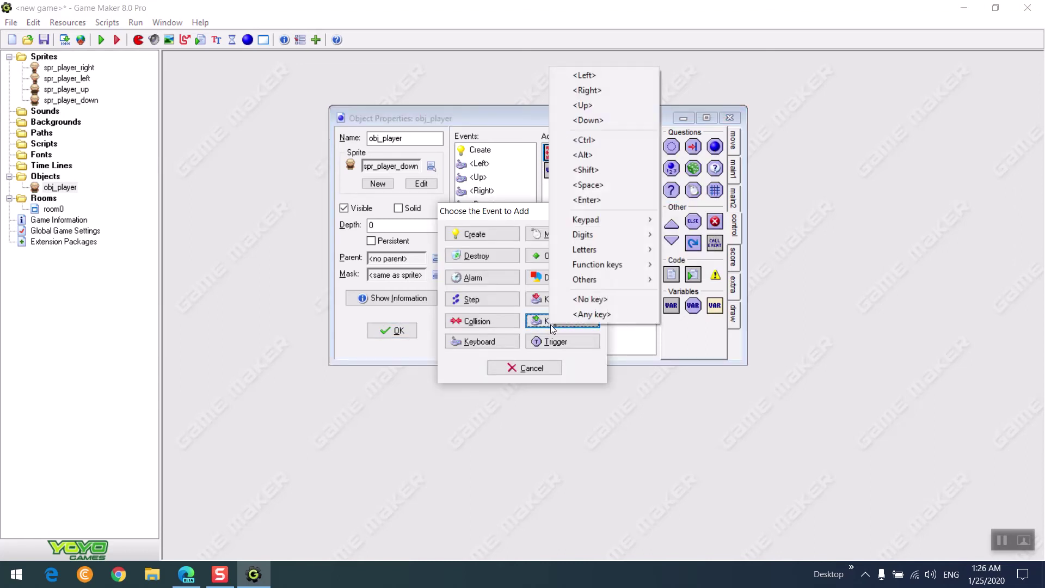
left_click(596, 93)
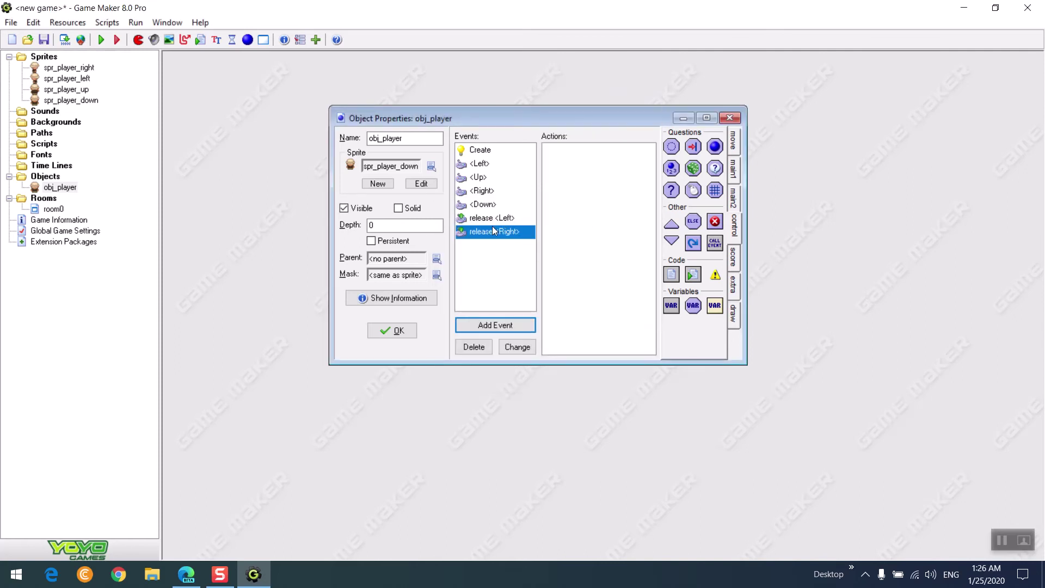
Add a Move Fixed action to the release <Right> event with the centre stop direction and speed 0.
left_click(735, 142)
left_click_drag(671, 150, 586, 179)
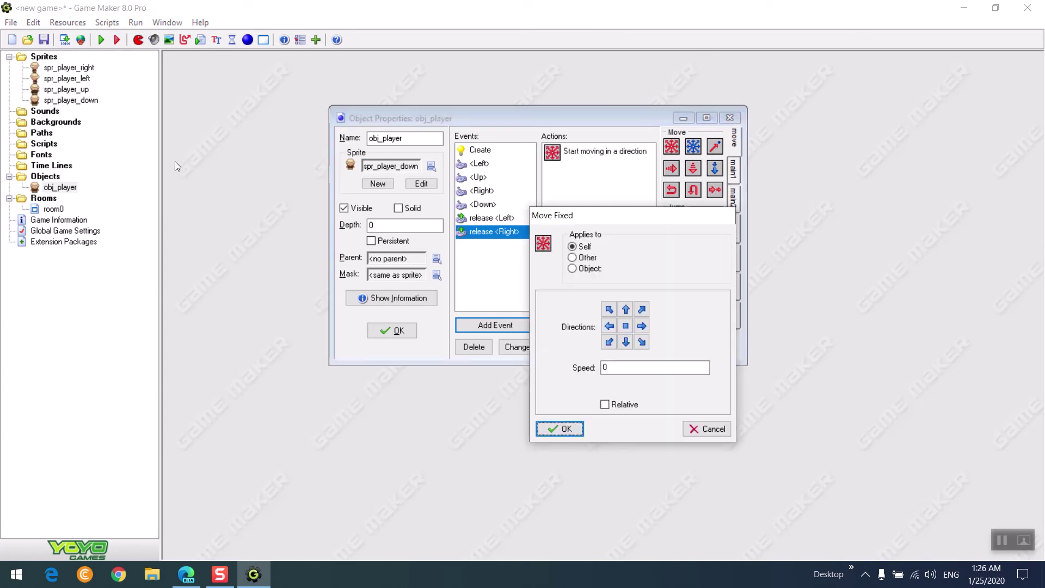
left_click(626, 326)
left_click(626, 368)
left_click(554, 429)
Add a Set Variable action to the release <Right> event that sets image_speed to 0 for Self.
left_click(733, 233)
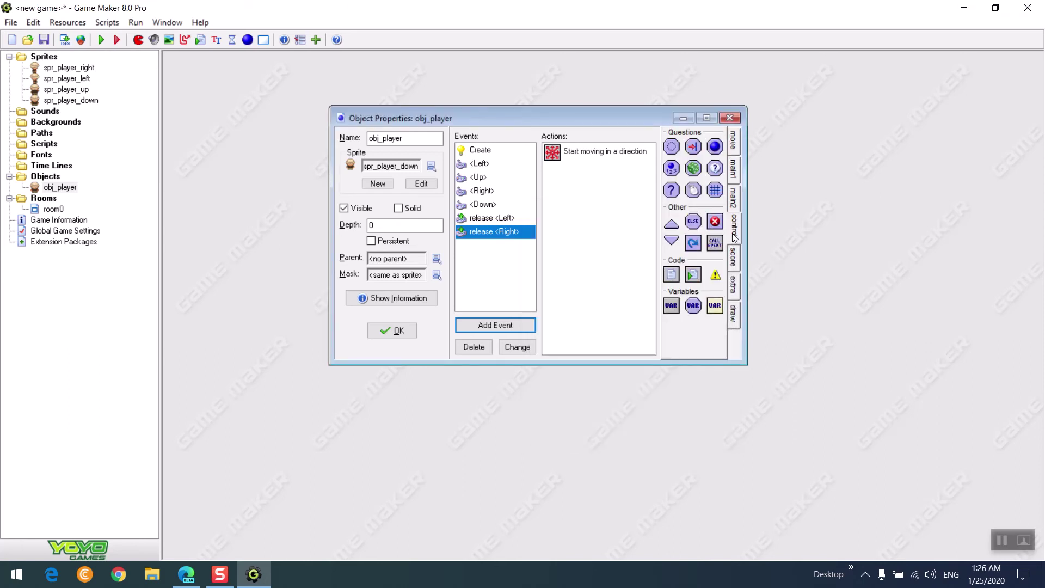
left_click_drag(595, 243, 596, 243)
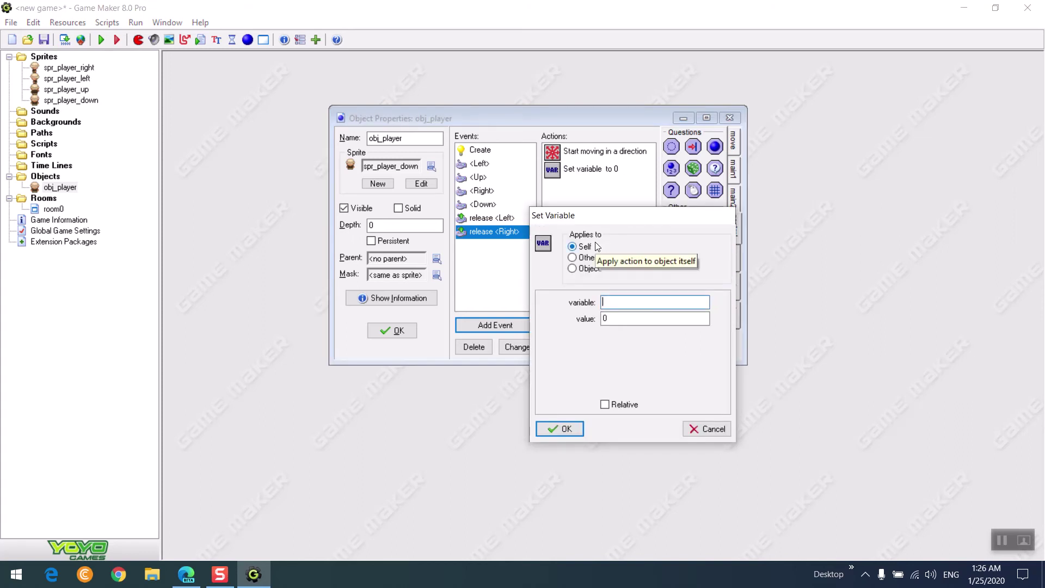
type("imag")
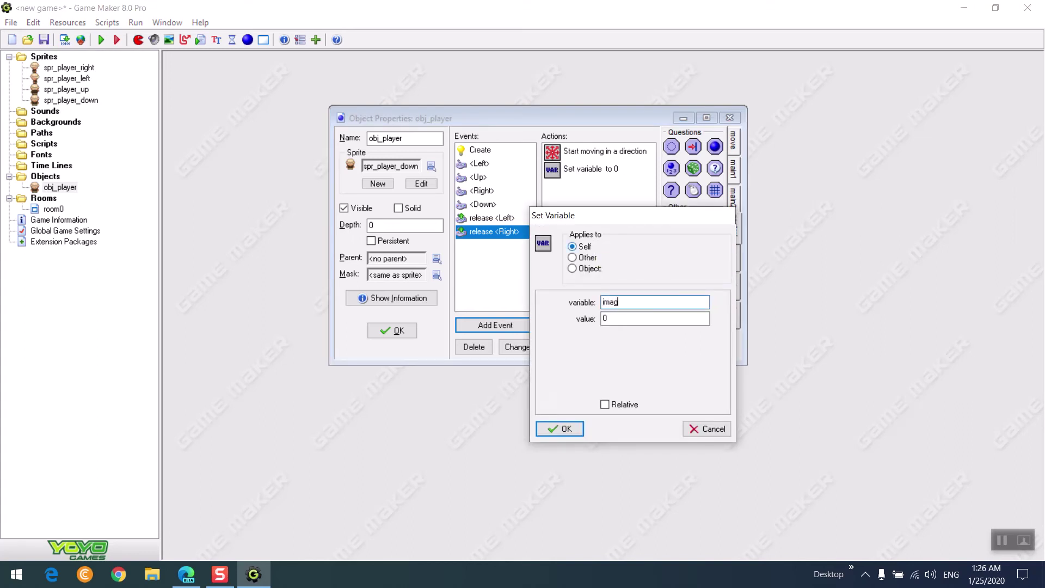
type("e_spr")
type("eed")
key("Tab")
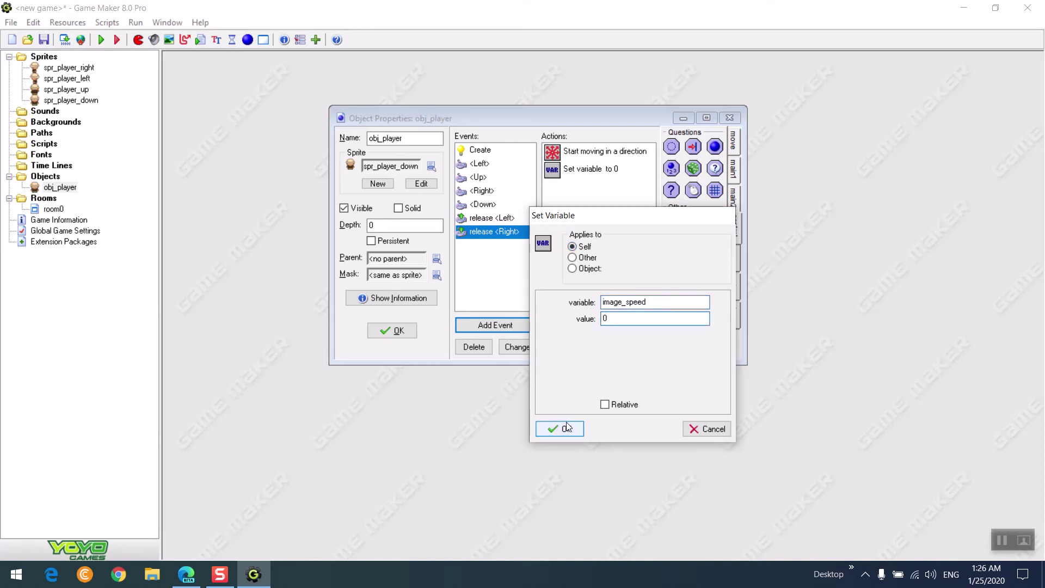
left_click(567, 428)
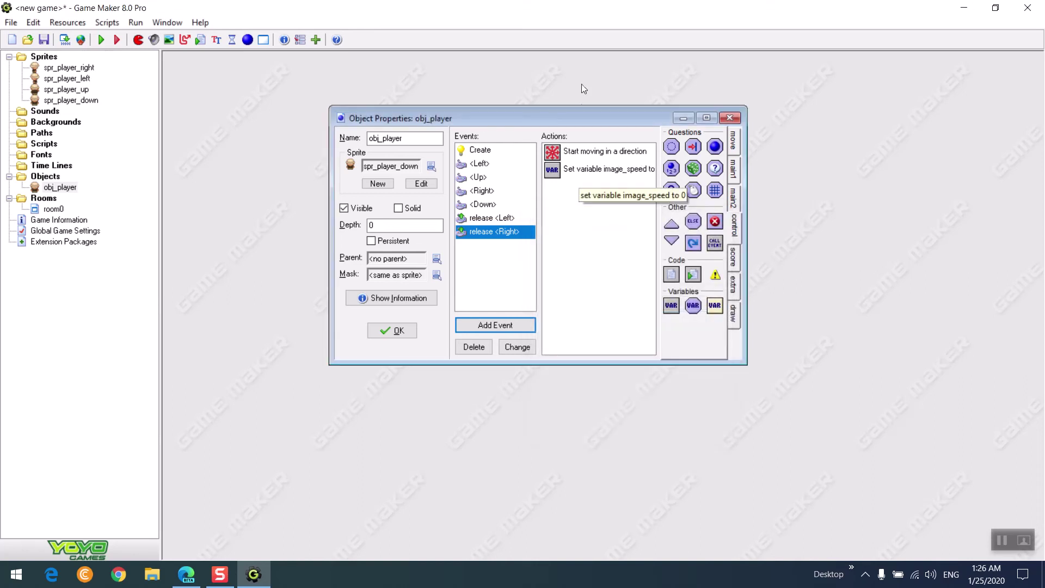
Add a Key Release event for the <Up> key and paste the copied move and set variable actions into it.
left_click(580, 174, "shift")
left_click(577, 169)
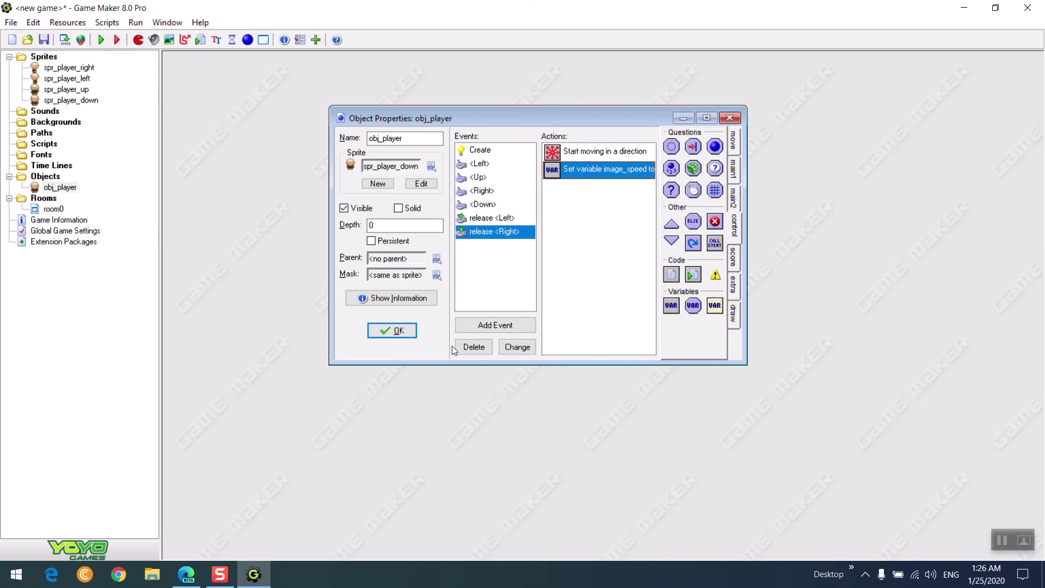
left_click(482, 327)
left_click(590, 324)
left_click(631, 105)
right_click(580, 198)
left_click(630, 253)
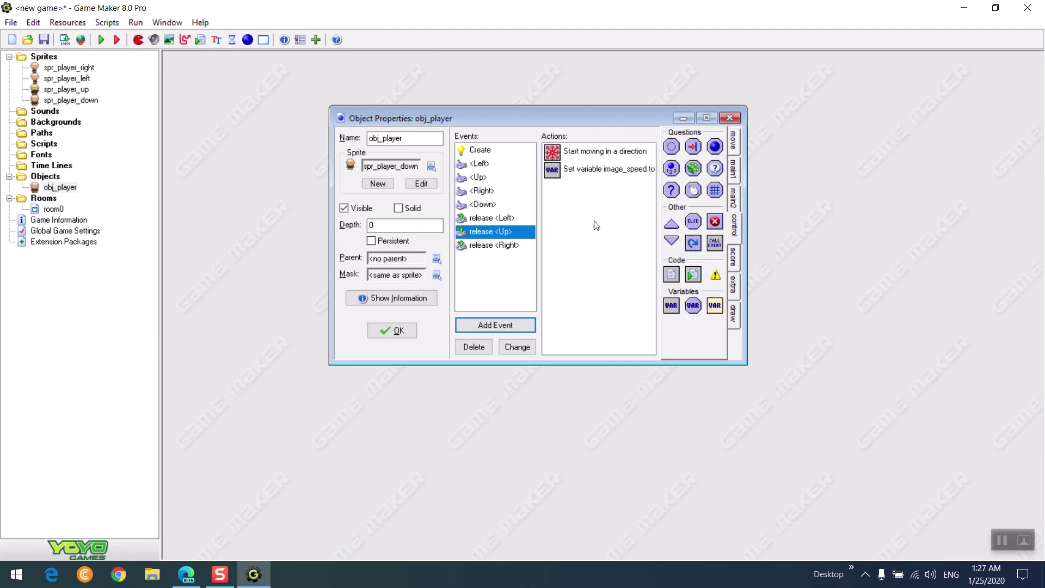
Add a Key Release event for the <Down> key to obj_player.
left_click(504, 220)
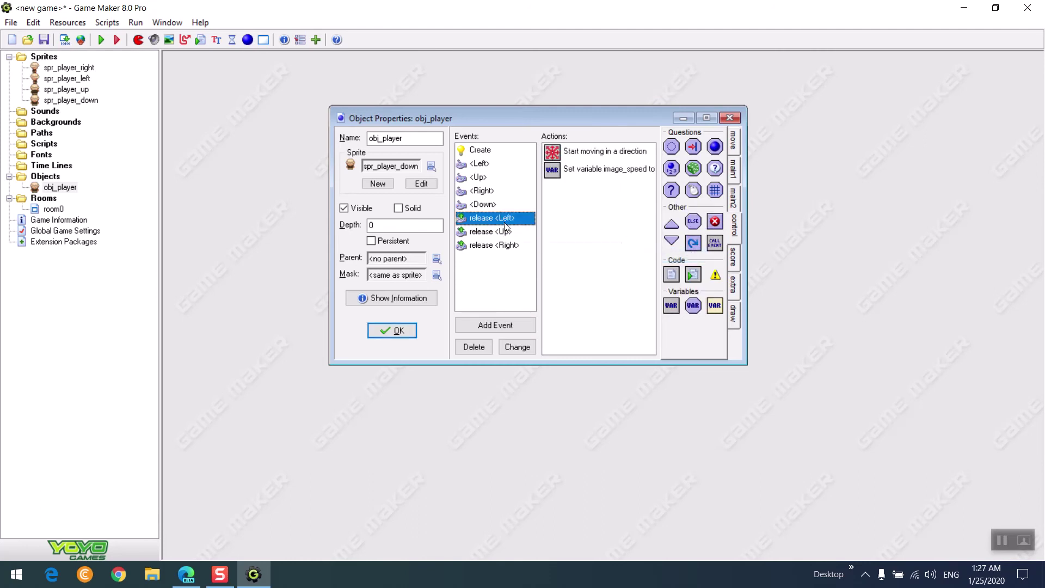
left_click(519, 325)
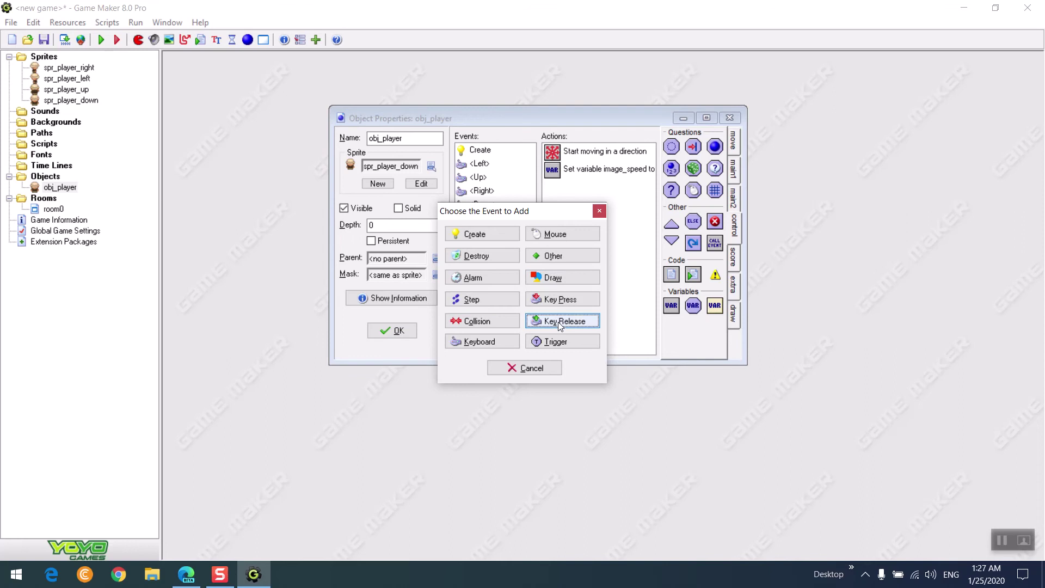
left_click(560, 322)
left_click(599, 129)
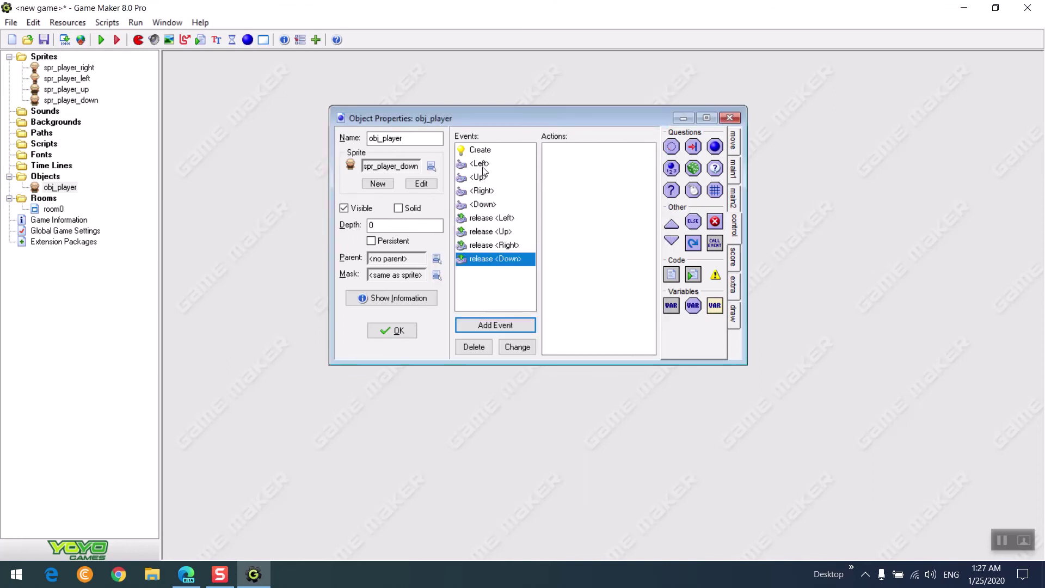
Paste the copied move and set variable actions into the release <Down> event.
left_click(482, 164)
left_click(484, 191)
left_click(483, 204)
left_click(483, 177)
left_click(486, 233)
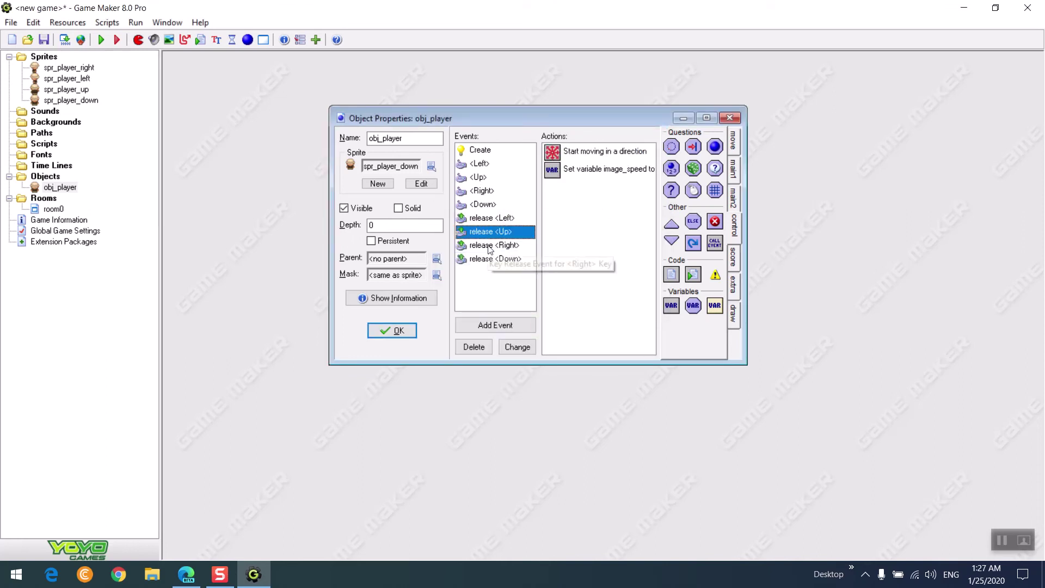
left_click(496, 259)
right_click(567, 235)
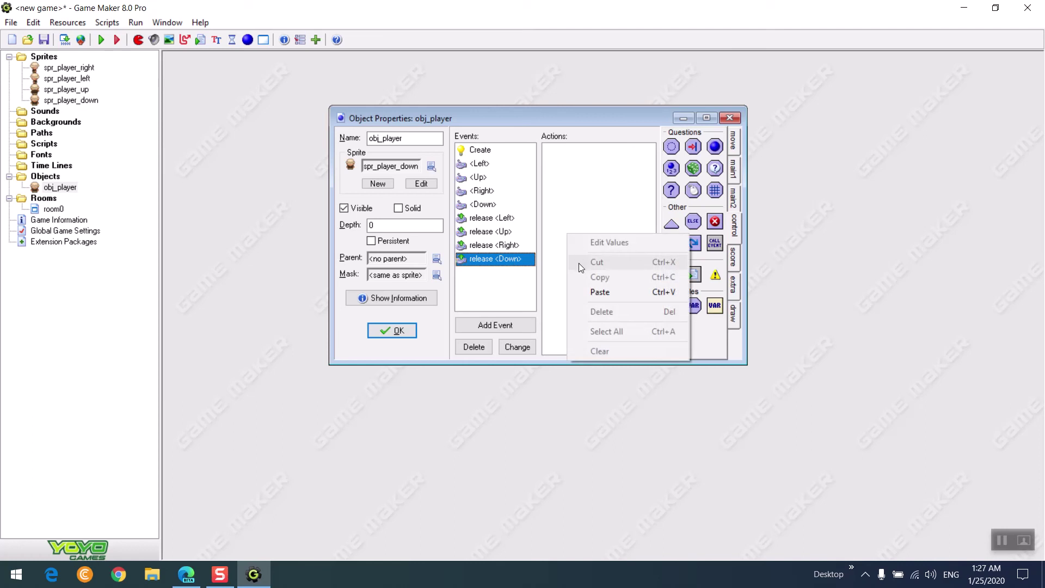
left_click(595, 293)
Check the actions of the four key release events and accept the obj_player properties.
left_click(493, 218)
left_click(492, 232)
left_click(495, 245)
left_click(511, 259)
left_click(506, 219)
left_click(506, 233)
left_click(507, 246)
left_click(509, 259)
left_click(593, 237)
left_click(397, 329)
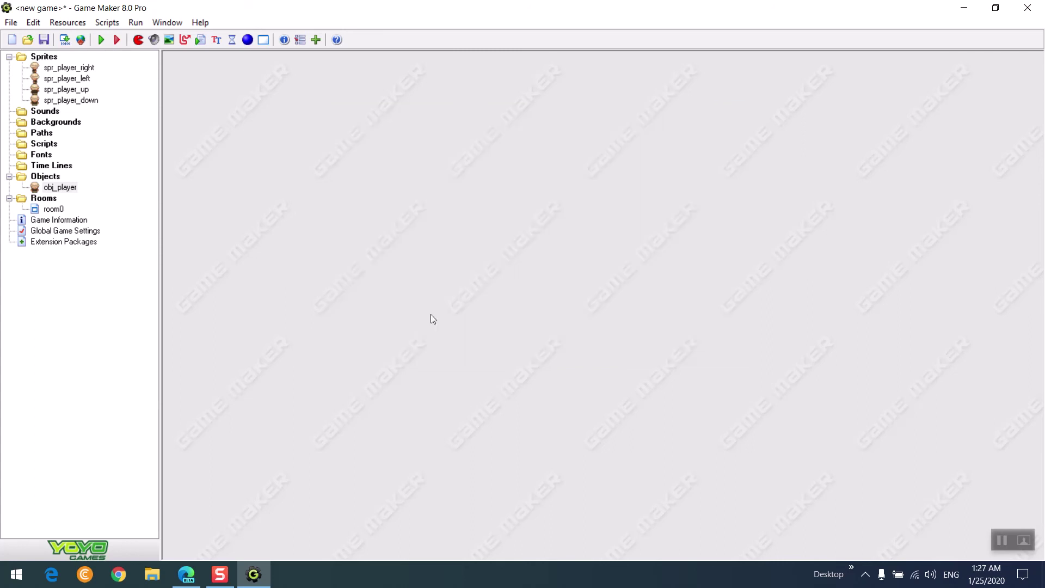
Run the game to test walking and stopping the player in all four directions, and close the game window.
left_click(101, 40)
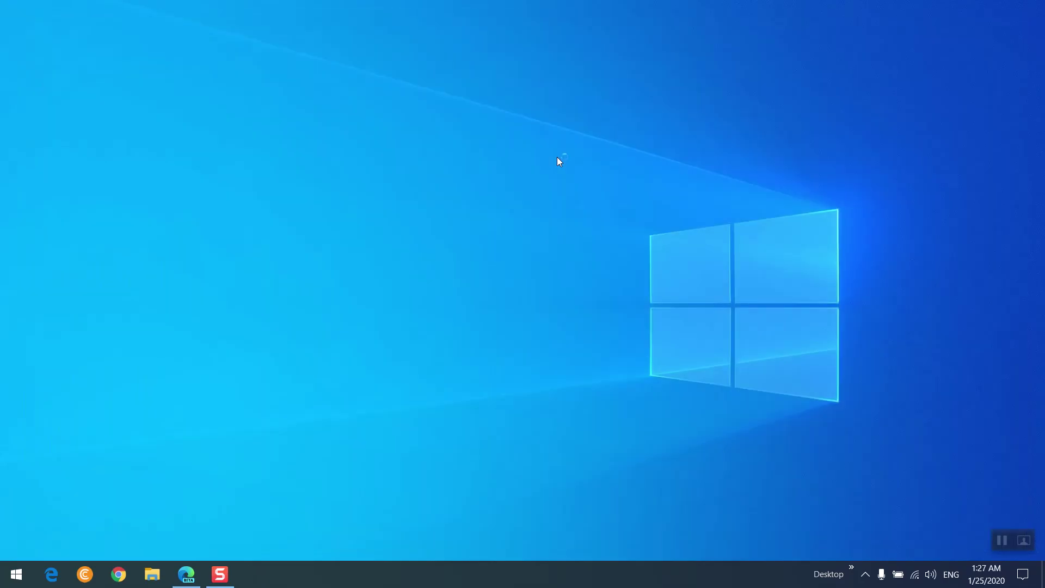
left_click(543, 338)
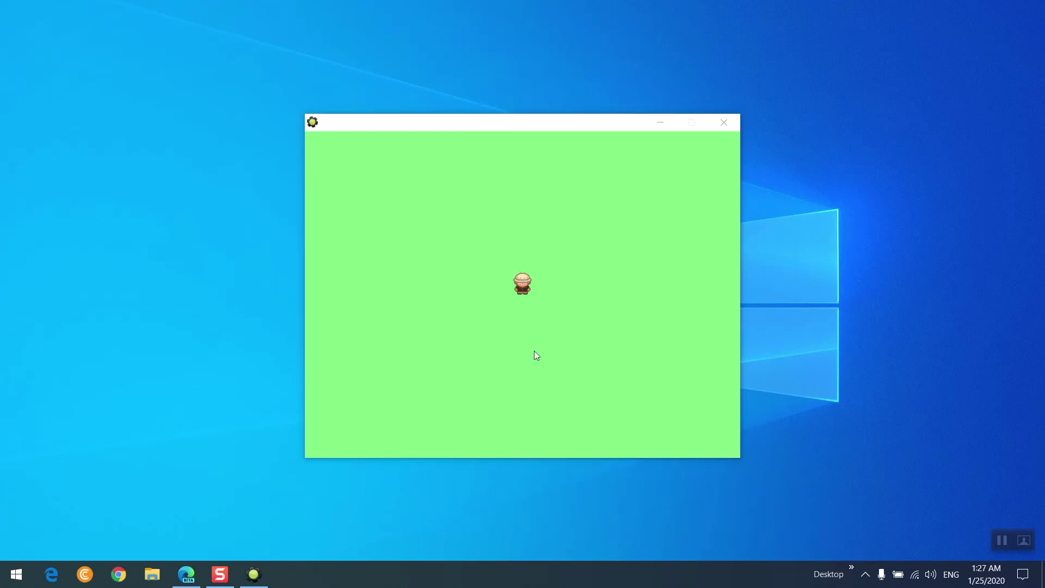
left_click(534, 351)
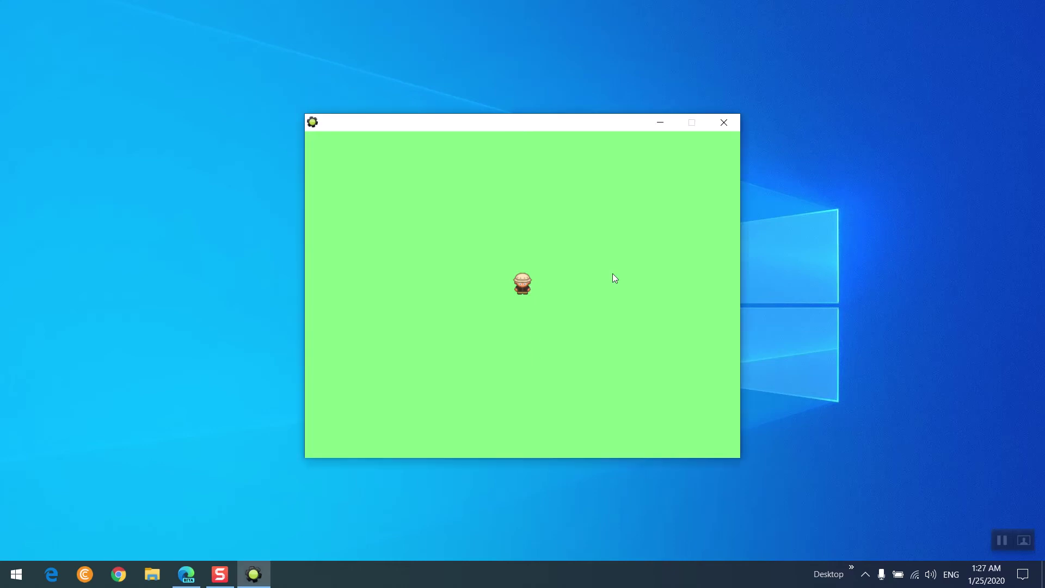
key("Down")
key("Left")
key("Up")
key("Right")
key("Down")
key("Right")
key("Up")
key("Left")
key("Down")
key("Right")
key("Up")
key("Left")
key("Down")
key("Left")
key("Up")
key("Right")
key("Down")
key("Right")
key("Up")
key("Left")
key("Down")
key("Right")
key("Right")
key("Up")
key("Left")
key("Down")
key("Left")
key("Up")
key("Right")
key("Down")
key("Down")
key("Right")
key("Up")
key("Left")
key("Down")
key("Down")
key("Left")
key("Up")
key("Right")
key("Right")
key("Up")
key("Left")
key("Down")
key("Down")
key("Left")
key("Up")
key("Right")
key("Down")
key("Right")
key("Up")
key("Left")
key("Down")
key("Left")
key("Up")
key("Right")
left_click(721, 121)
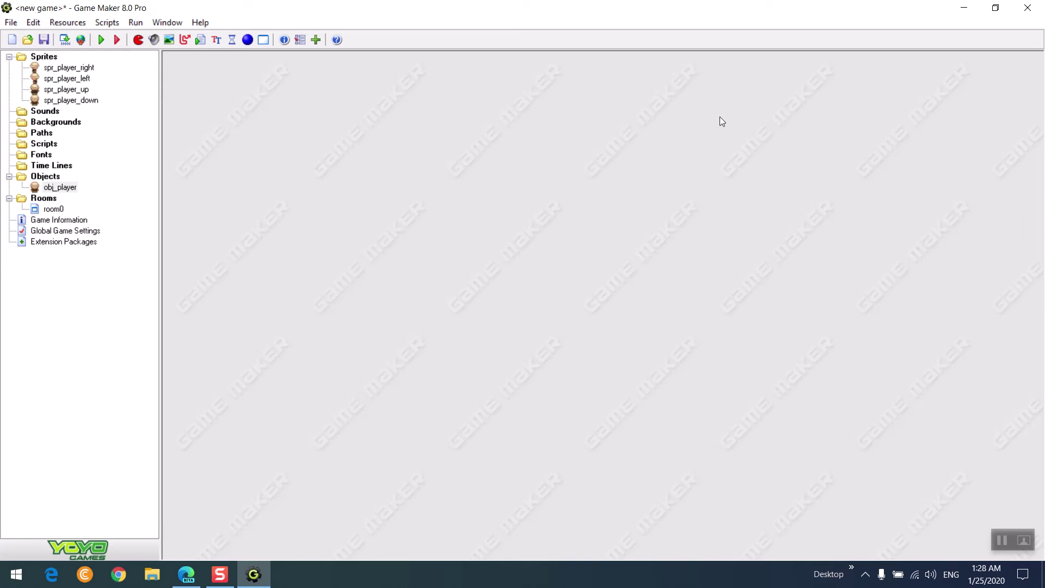
Save the game as Move RPG in the current folder as a Game Maker file.
left_click(45, 57)
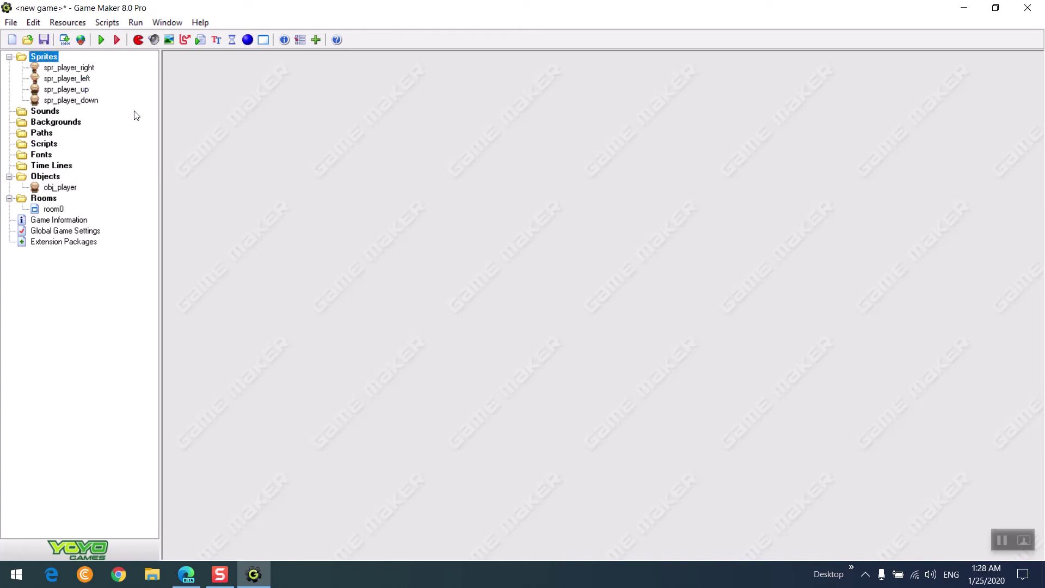
left_click(45, 111)
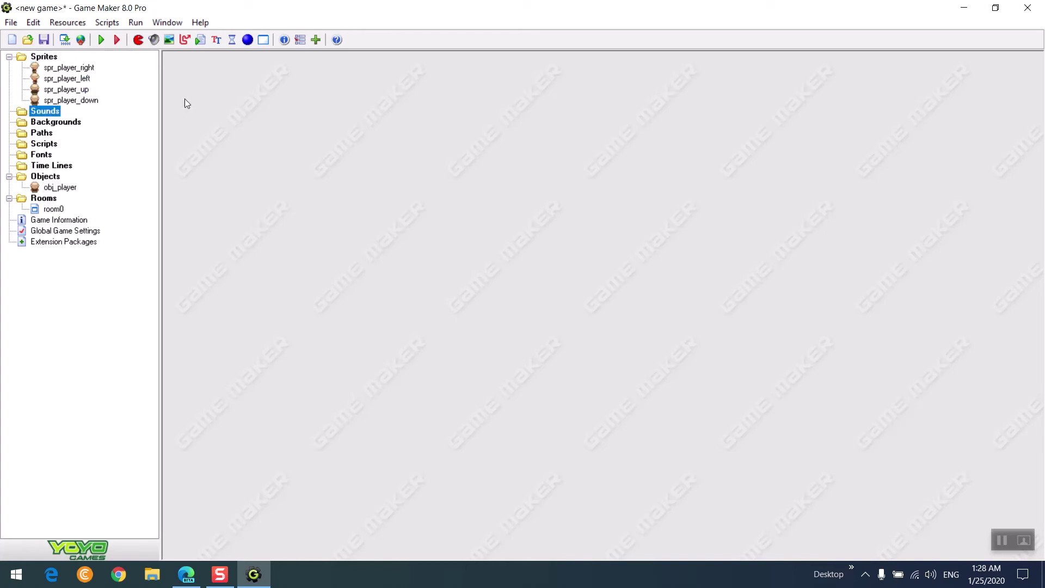
left_click(44, 39)
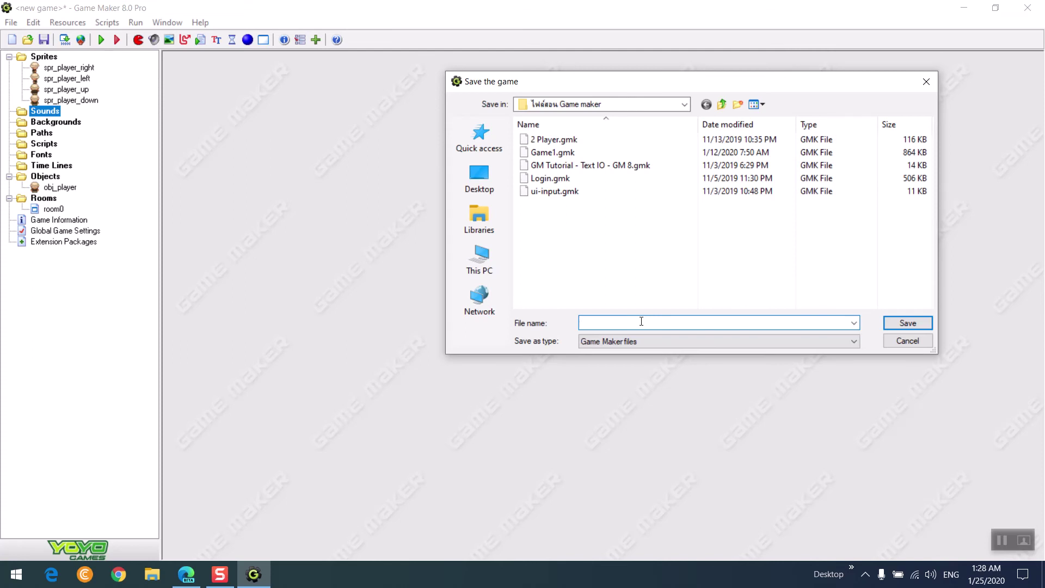
type("Move PRPG")
left_click(910, 328)
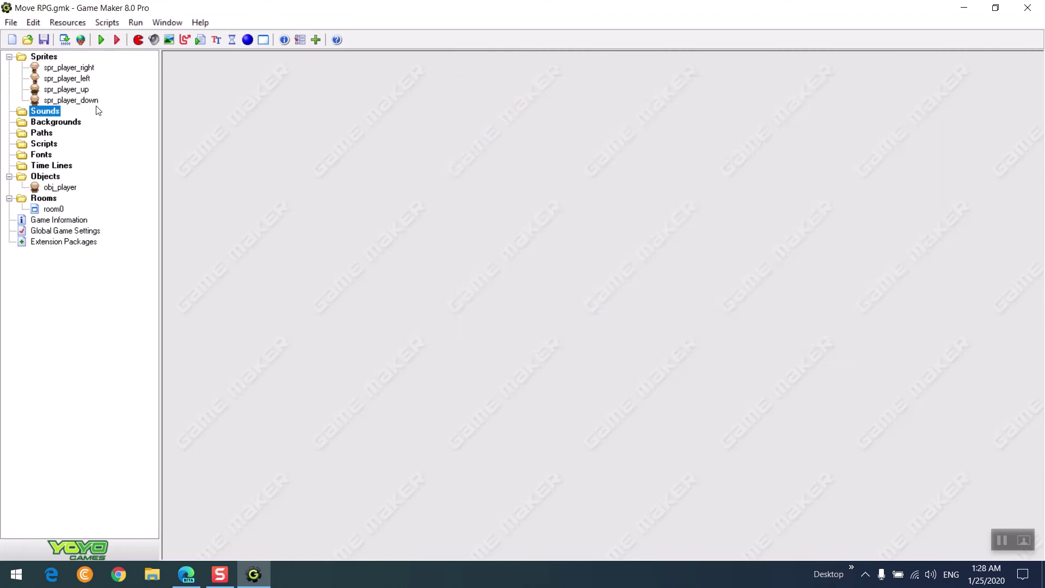
Start a new empty game and create a sprite in it.
left_click(12, 40)
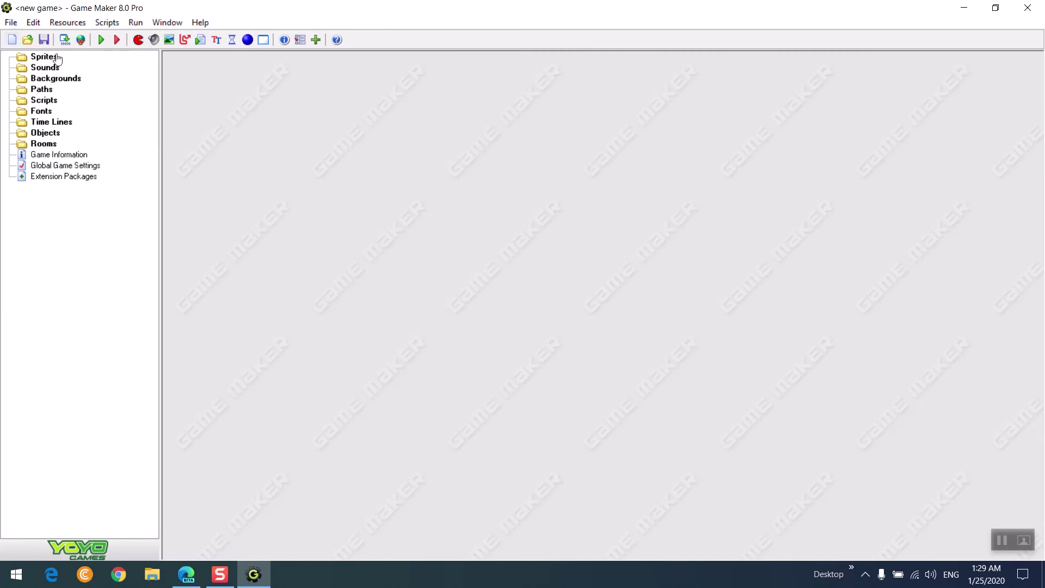
right_click(40, 55)
key("Escape")
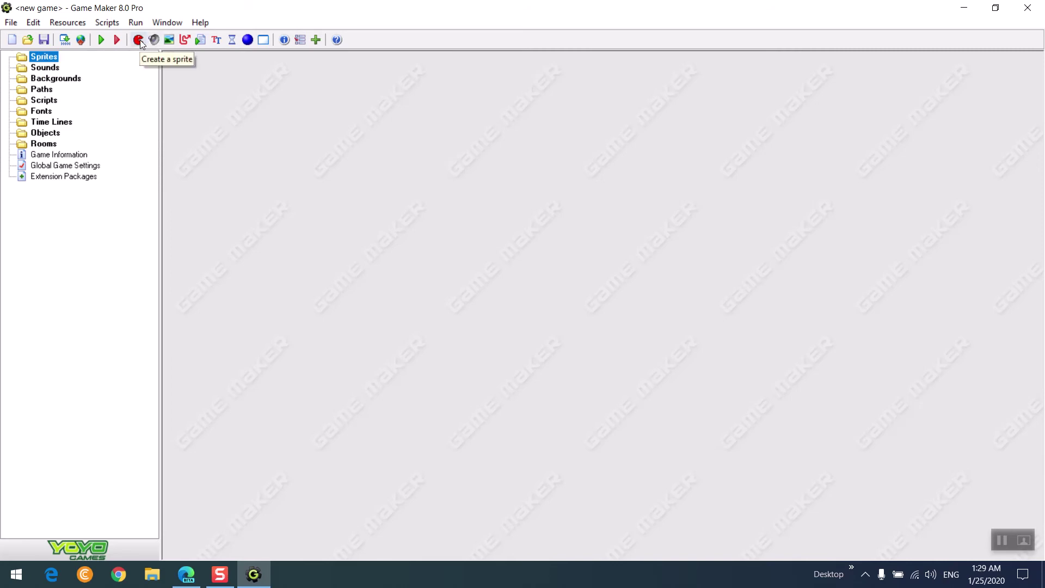
left_click(138, 41)
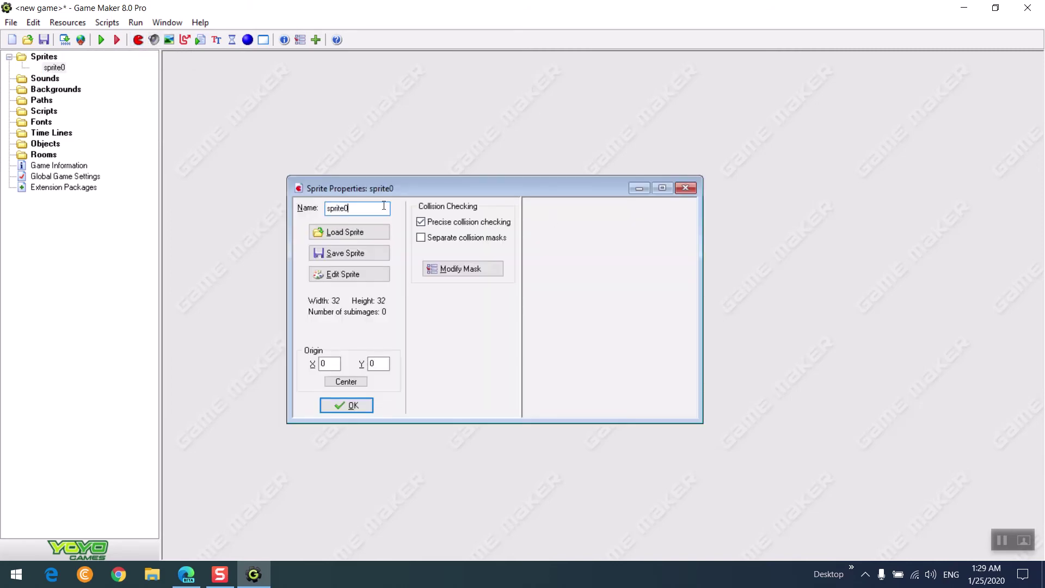
Rename the new sprite to spr_player_right.
key("BackSpace")
key("BackSpace")
key("BackSpace")
key("BackSpace")
type("_player_")
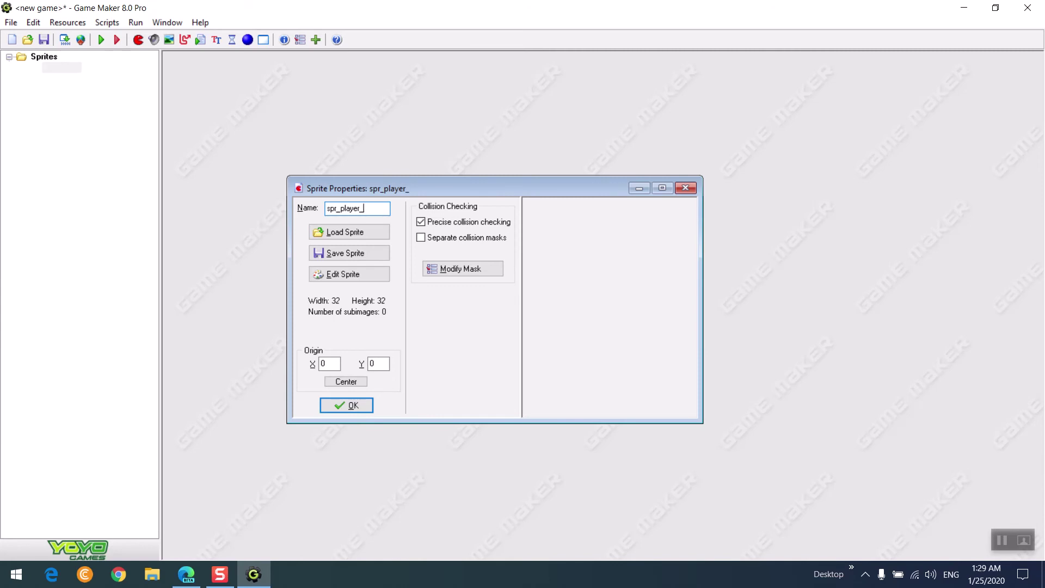
type("right")
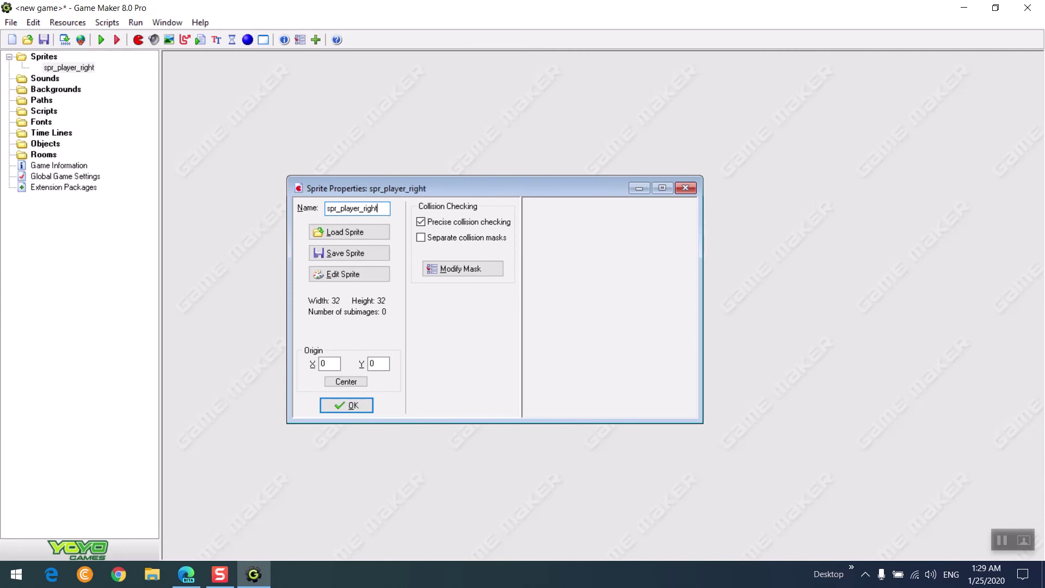
Start loading an image for the sprite and browse to the cartoon folder inside Game on drive D.
left_click(370, 231)
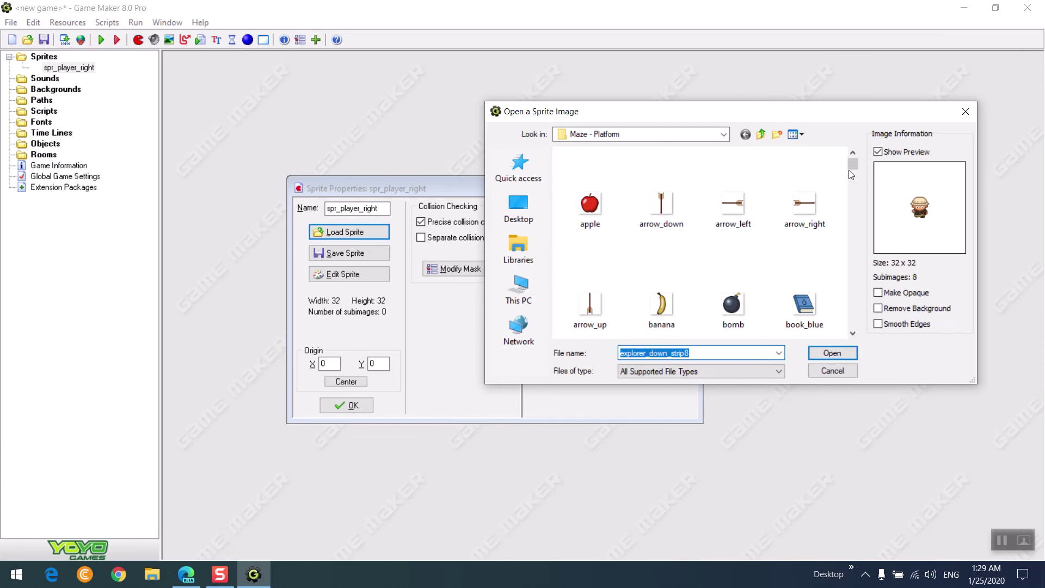
mouse_move(857, 168)
left_mouse_down()
mouse_move(860, 244)
mouse_move(868, 159)
left_mouse_up()
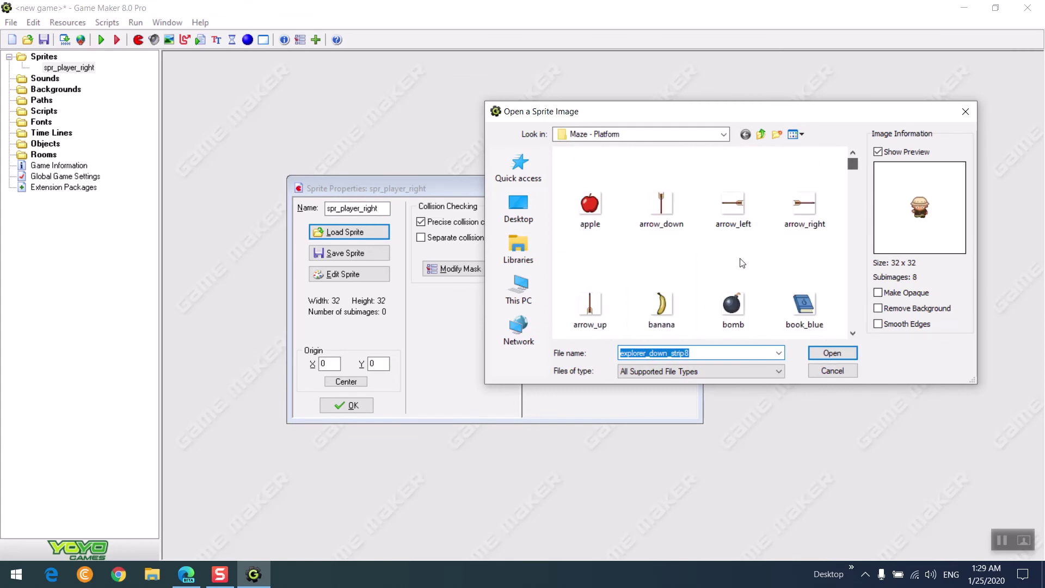
left_click(534, 291)
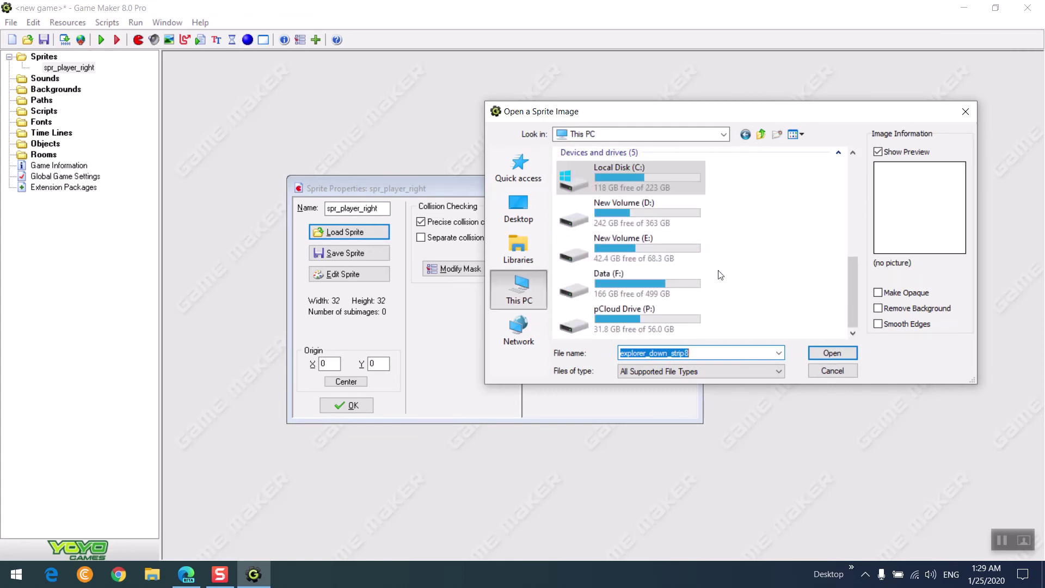
double_click(667, 208)
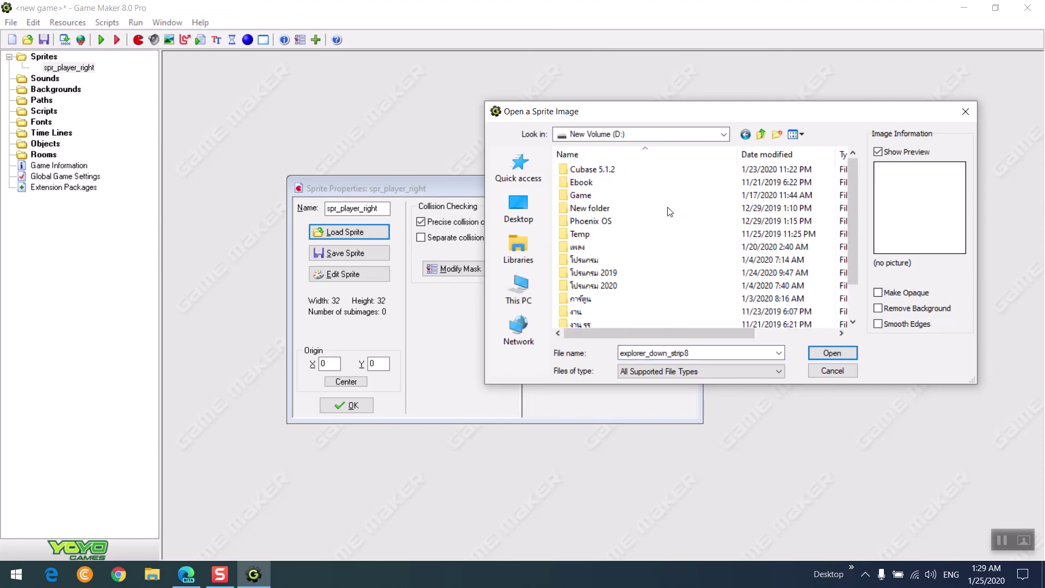
double_click(586, 196)
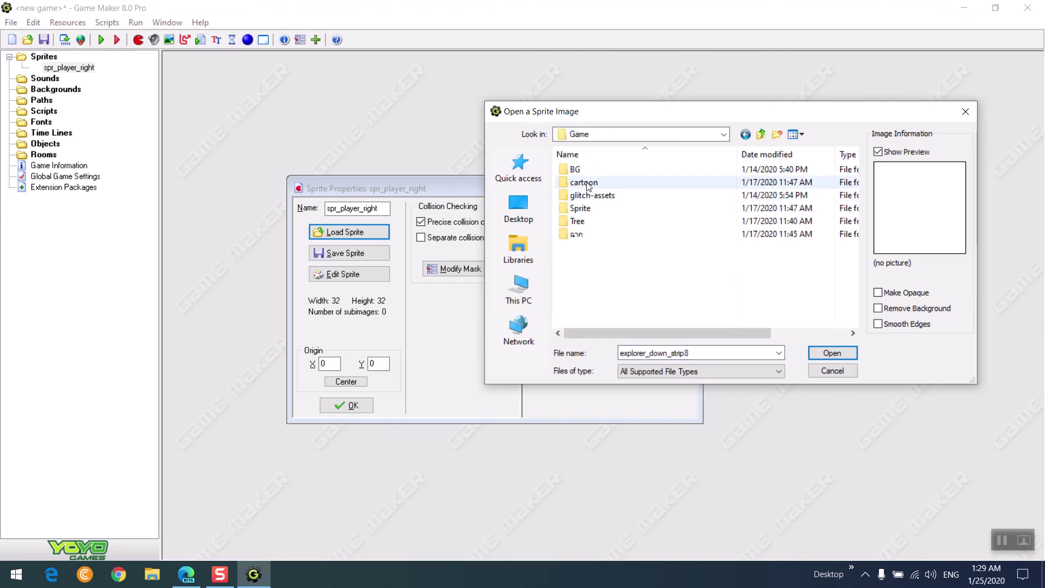
double_click(590, 207)
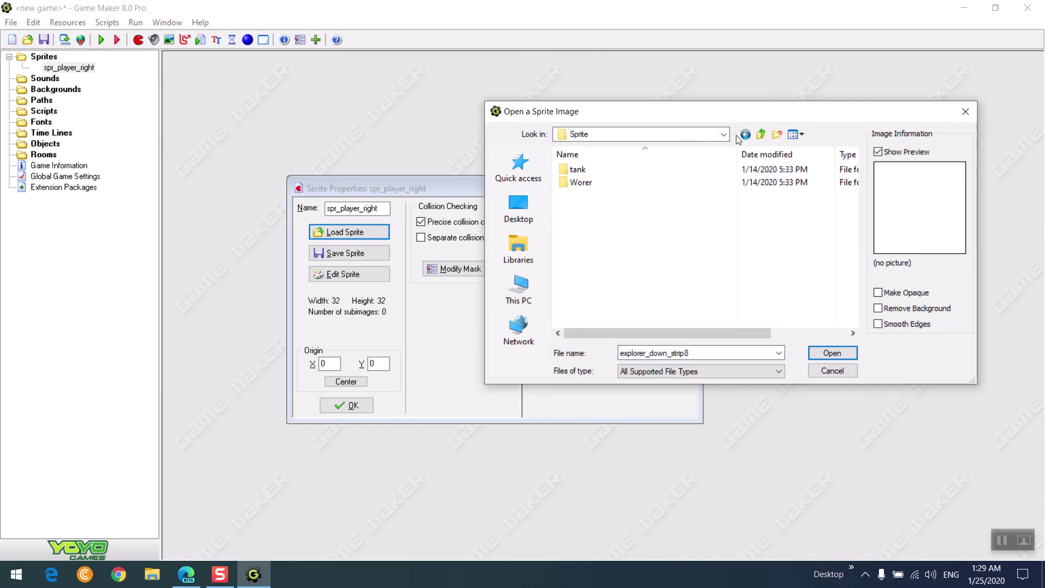
left_click(742, 136)
double_click(586, 183)
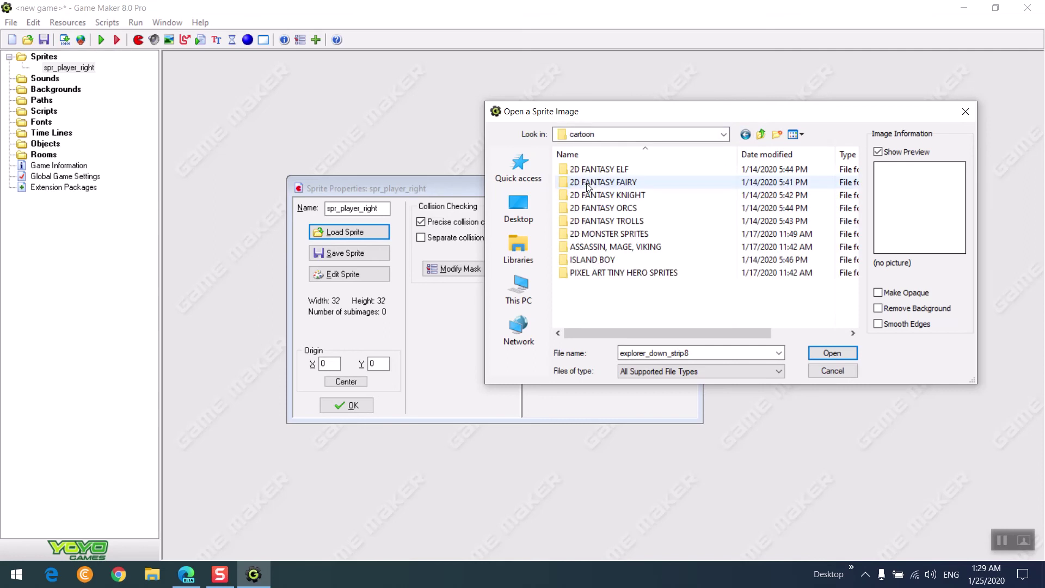
Examine the character images in PNG folder 4 of 2D MONSTER SPRITES and return to the cartoon folder.
left_click(662, 234)
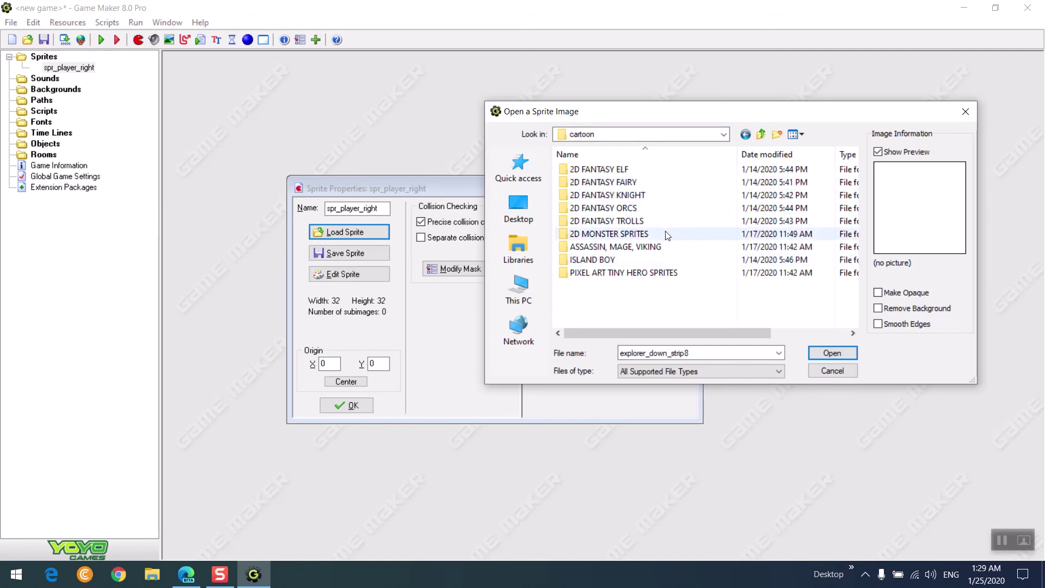
double_click(664, 234)
double_click(626, 208)
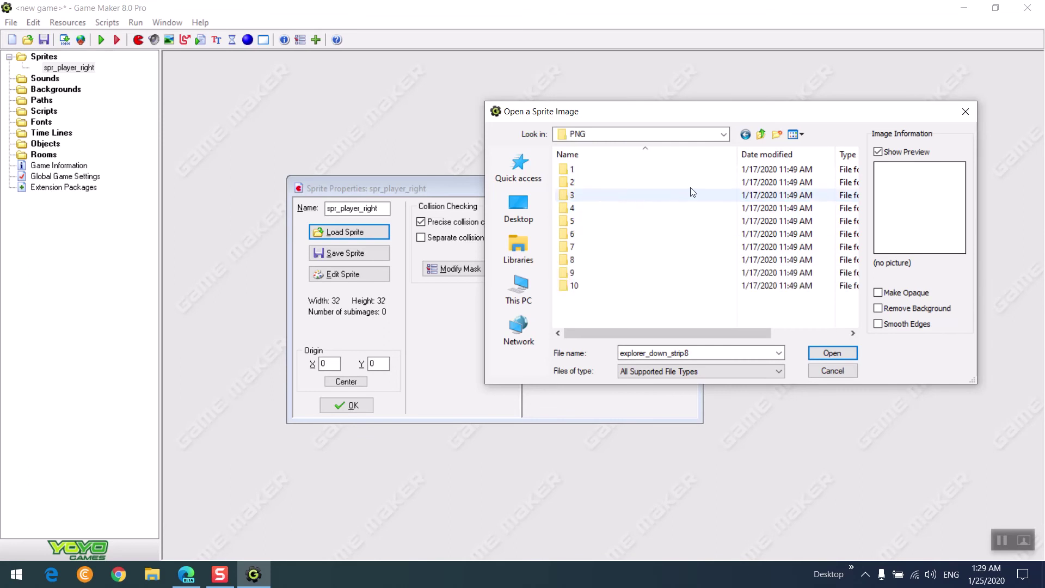
double_click(616, 213)
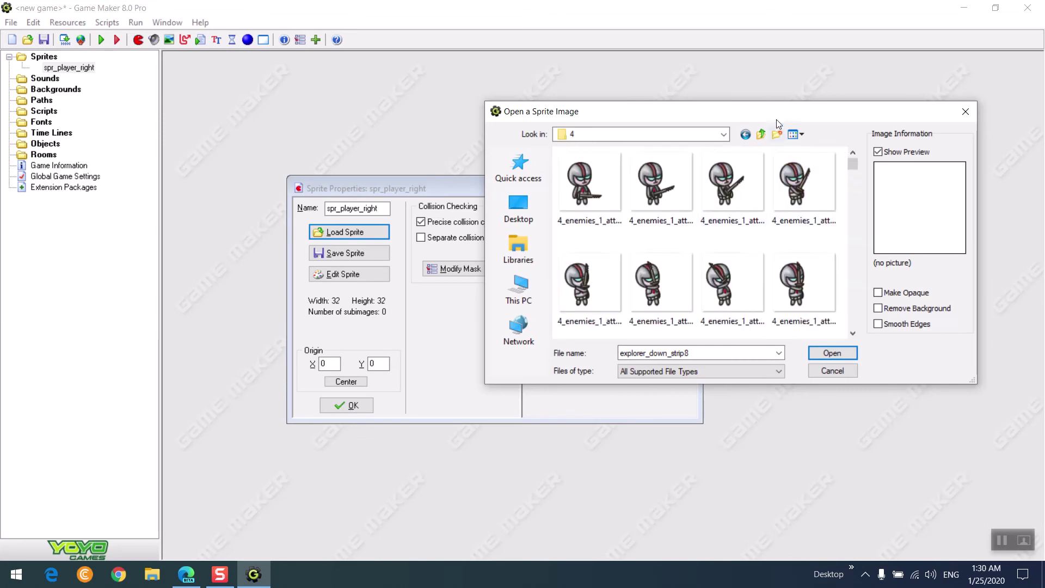
double_click(764, 136)
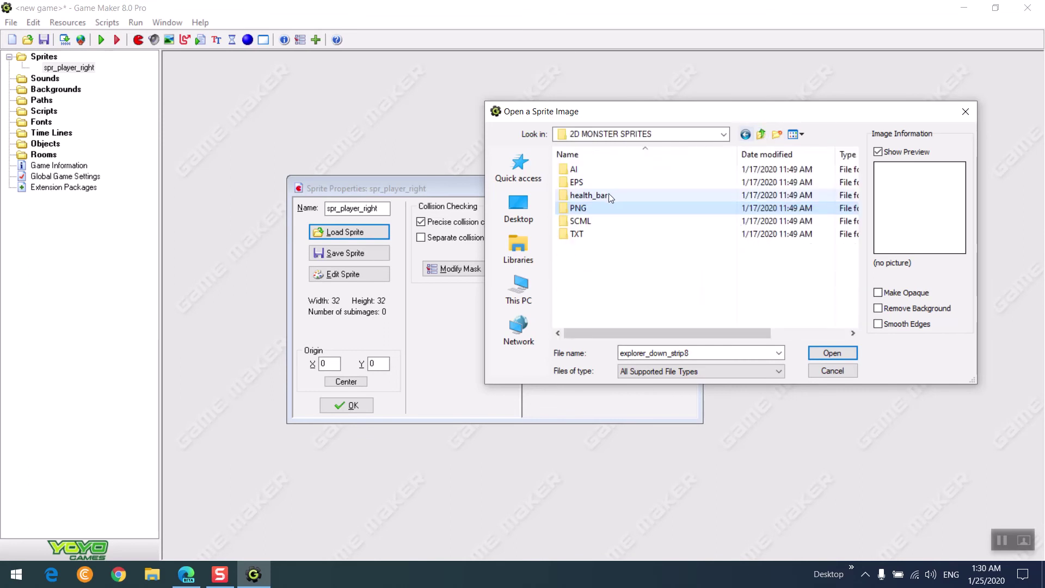
left_click(746, 133)
left_click(761, 135)
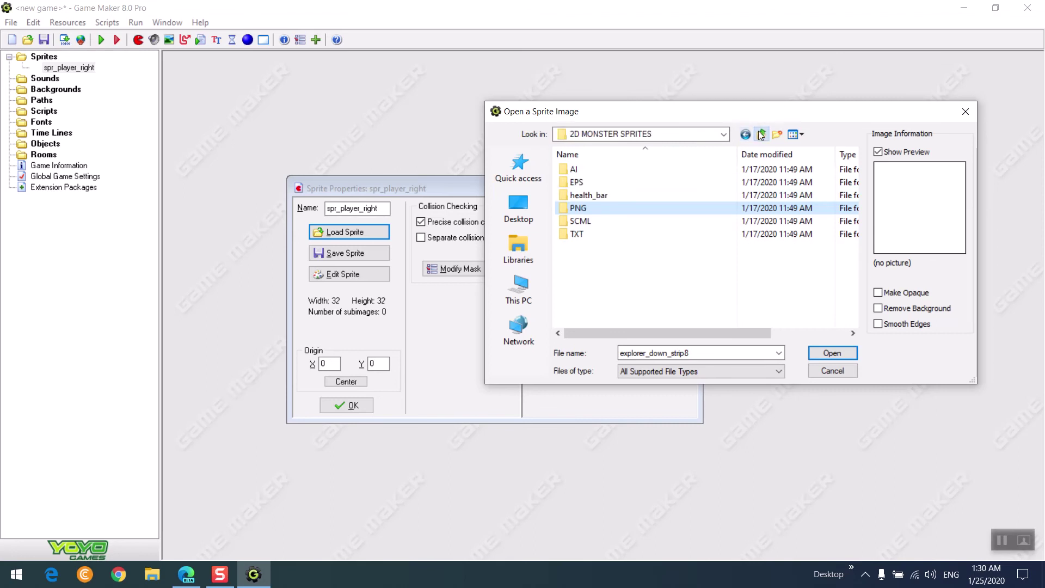
left_click(761, 134)
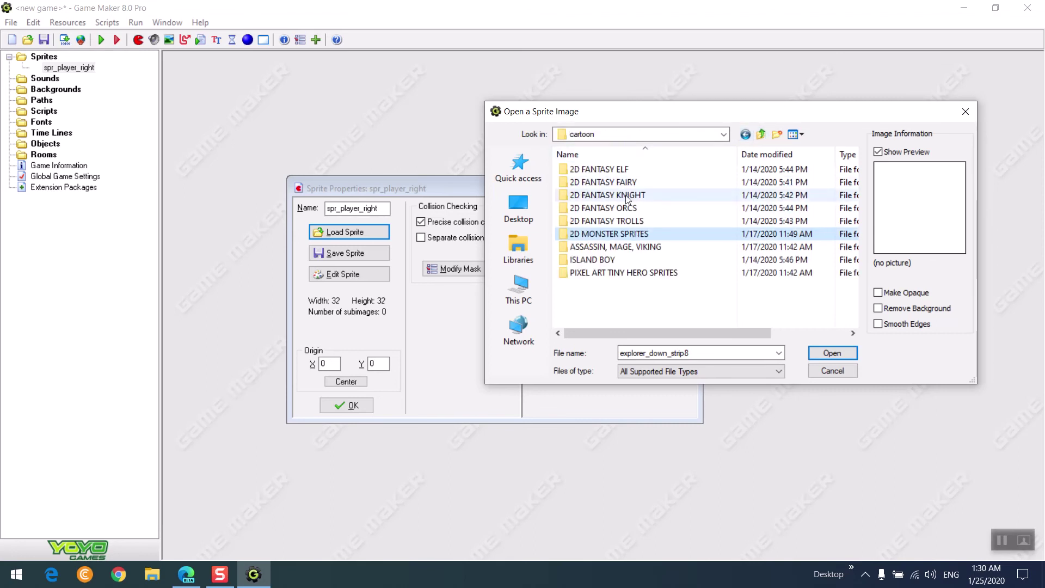